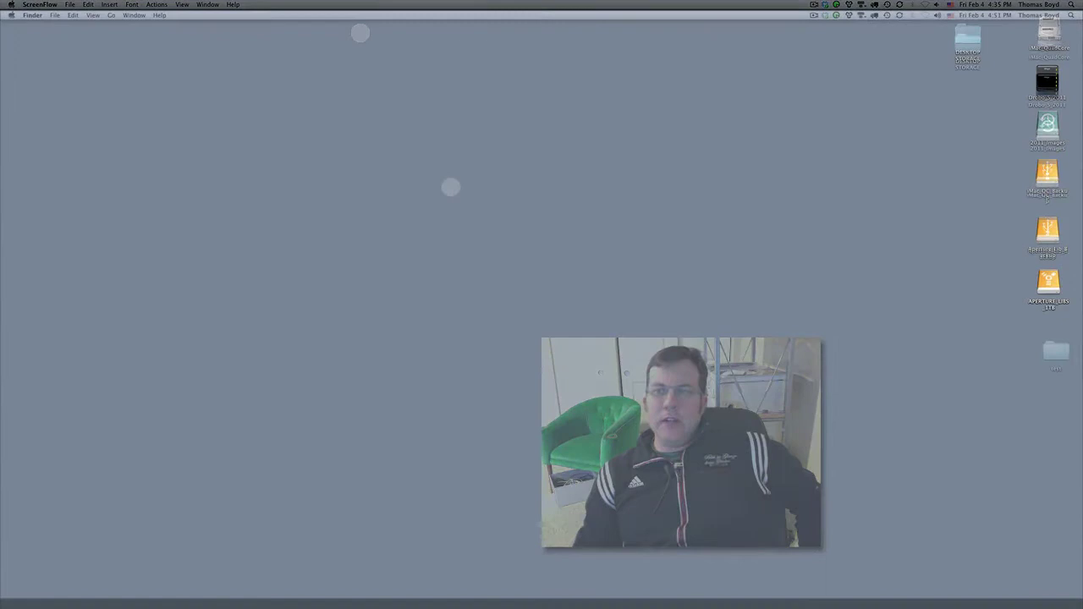
# Launch Aperture and display the library's 321 projects as thumbnail tiles.
pyautogui.moveTo(212, 594)
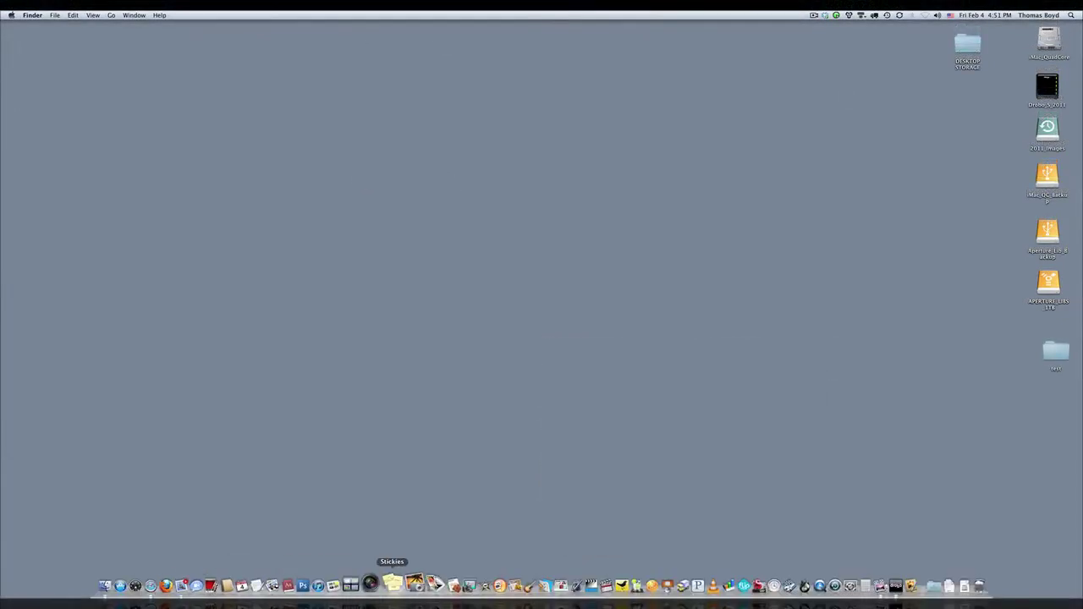
pyautogui.click(370, 584)
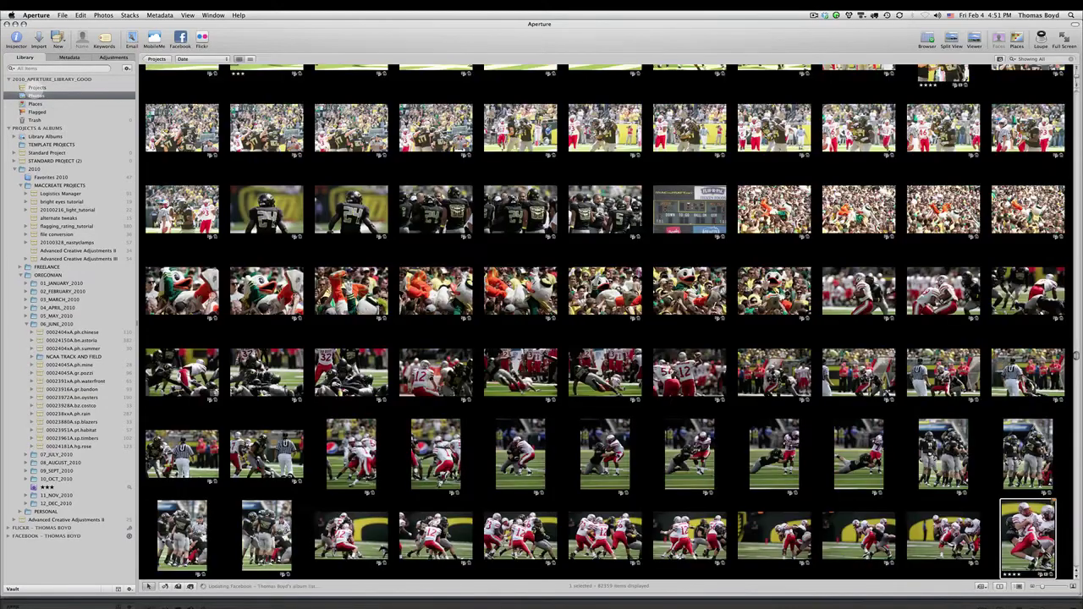
pyautogui.click(37, 87)
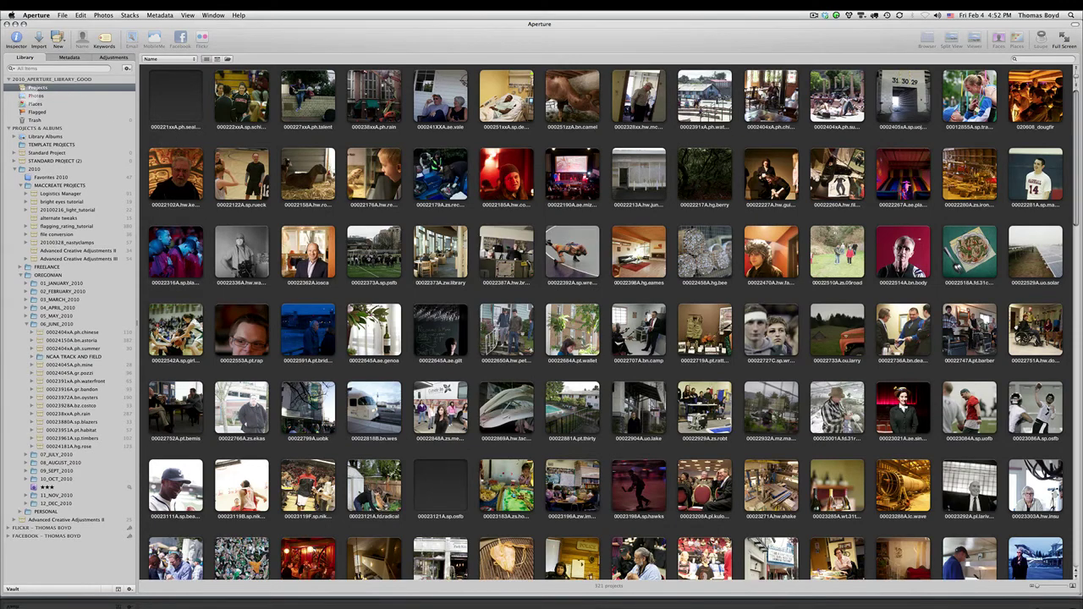
# Show all of the library's roughly 82,000 photos as a thumbnail grid.
pyautogui.click(53, 96)
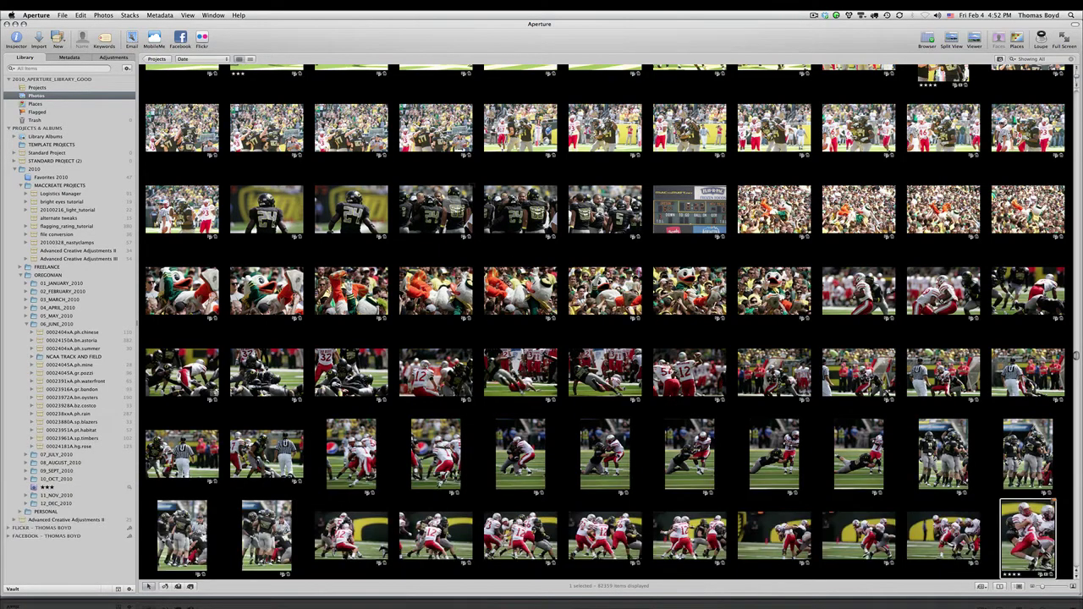
pyautogui.scroll(-10, 334, 373)
pyautogui.scroll(-15, 387, 429)
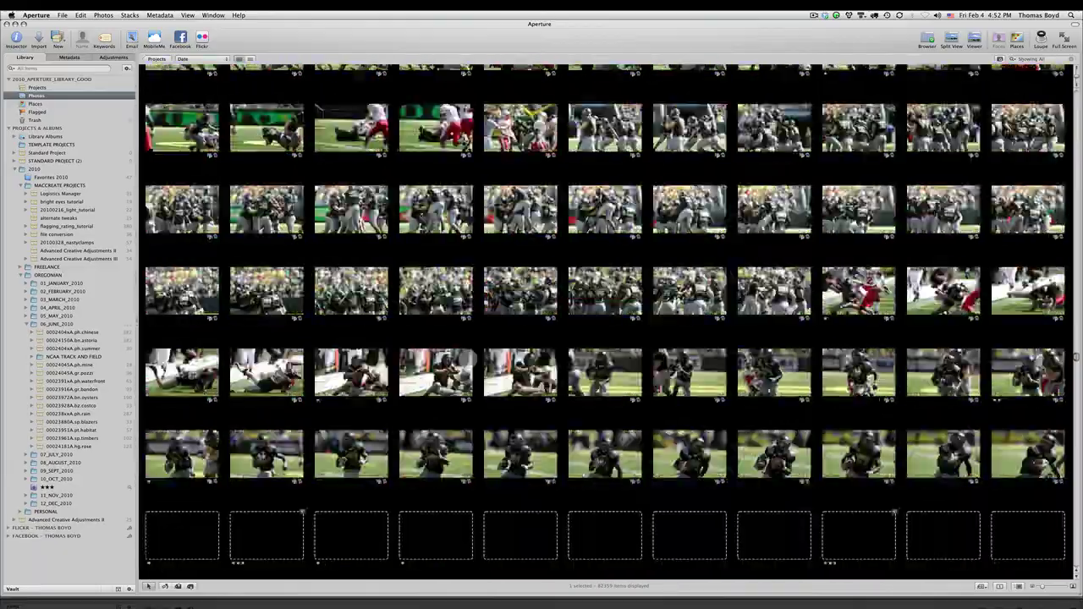
pyautogui.scroll(-15, 476, 353)
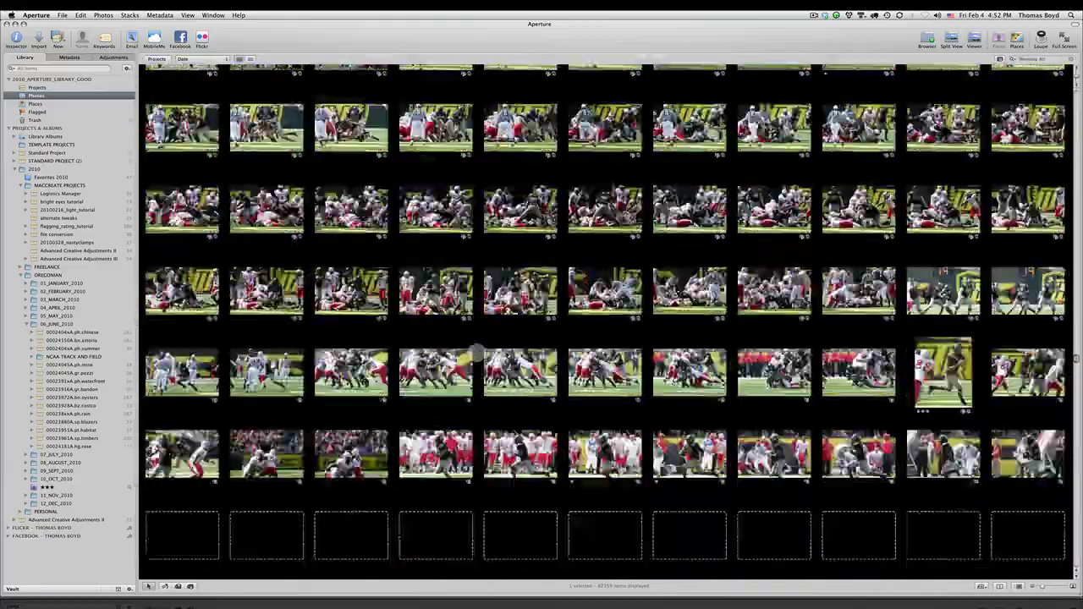
pyautogui.scroll(15, 605, 321)
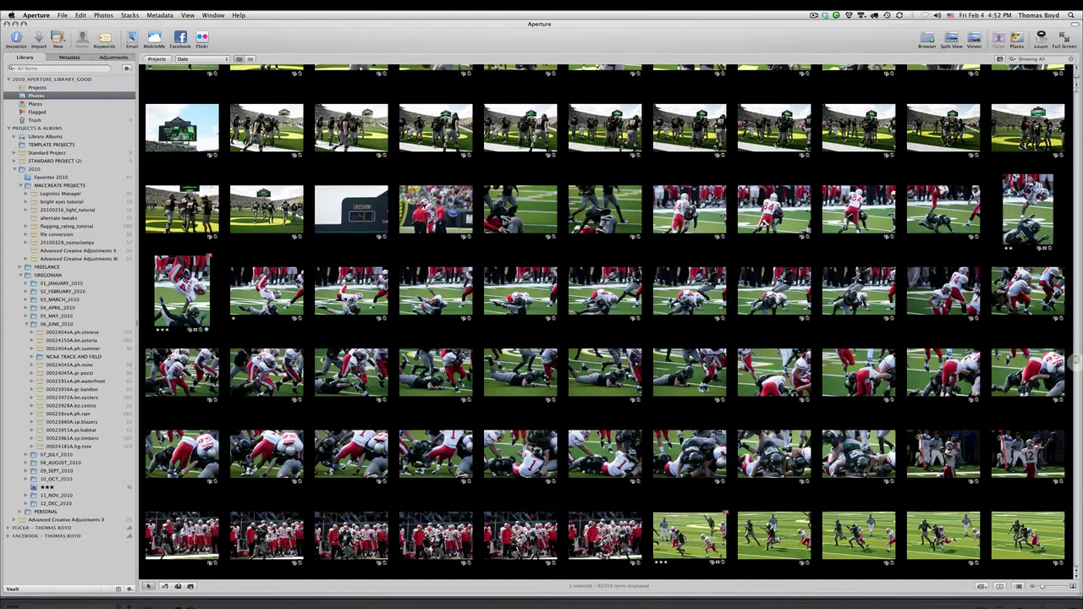
pyautogui.scroll(15, 611, 322)
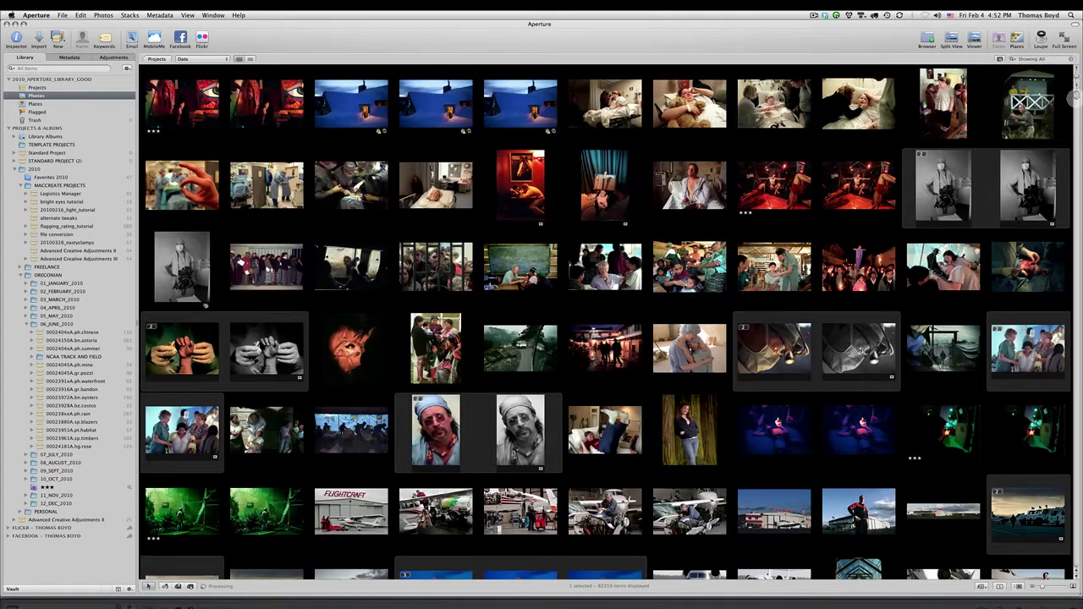
# Scroll rapidly through the whole photo collection while the thumbnails load.
pyautogui.scroll(-15, 605, 322)
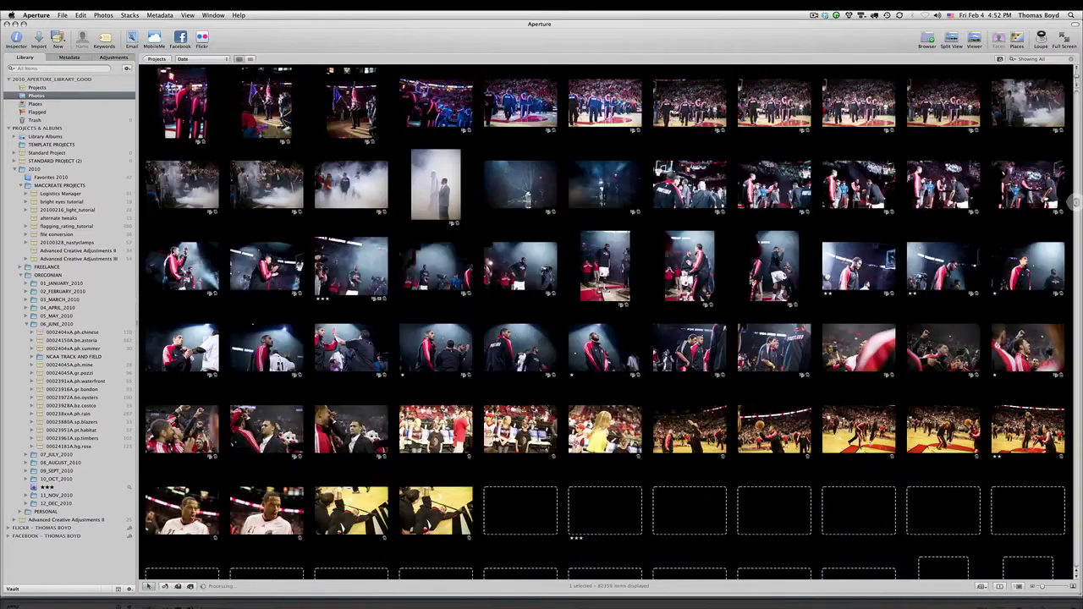
pyautogui.scroll(-15, 605, 321)
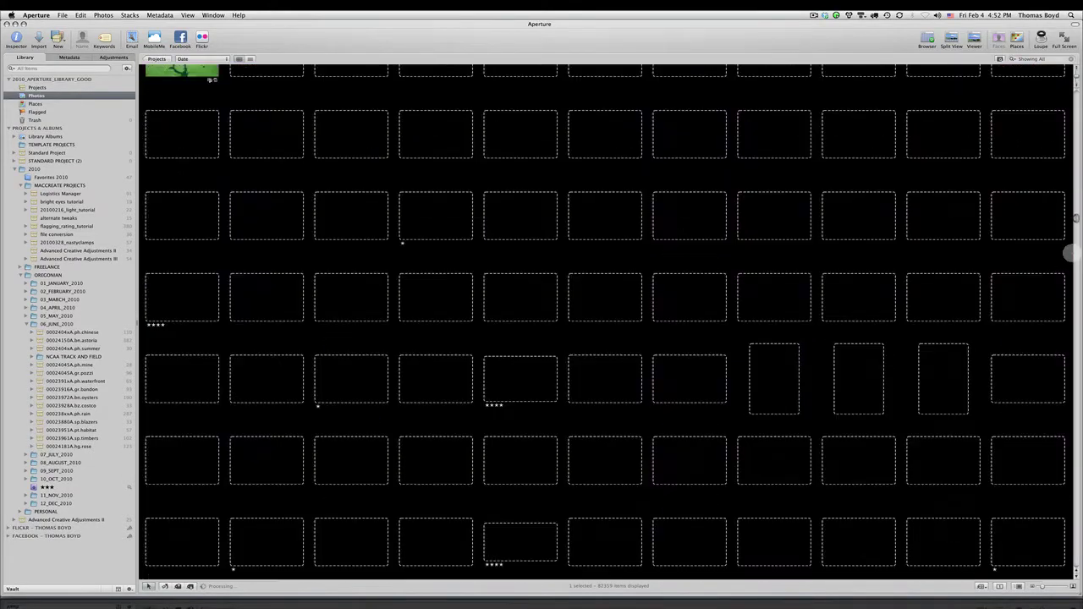
pyautogui.scroll(-5, 605, 322)
pyautogui.scroll(-10, 605, 322)
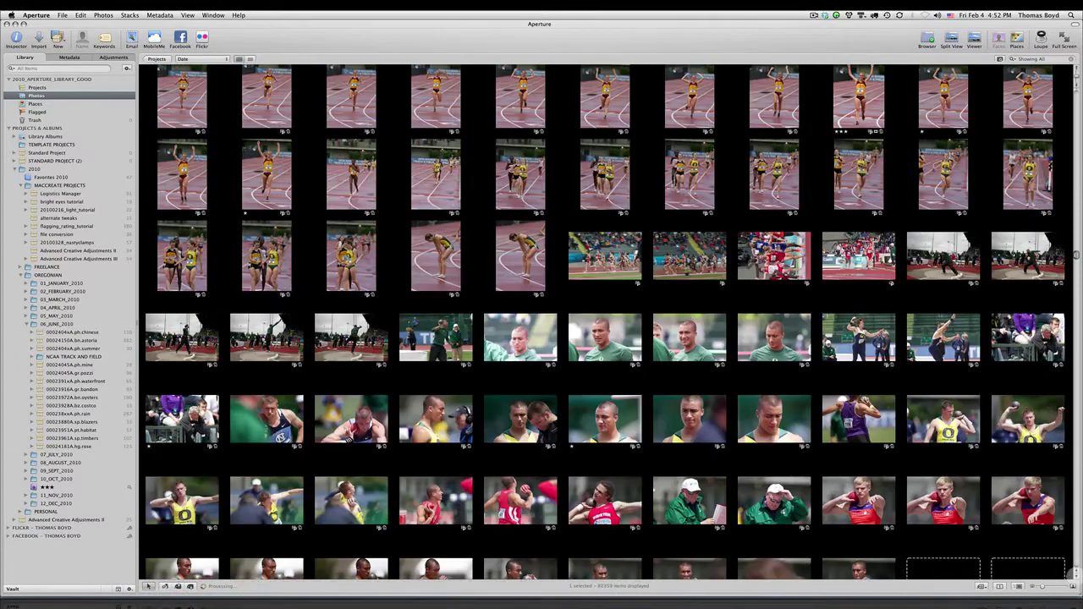
pyautogui.scroll(-3, 605, 321)
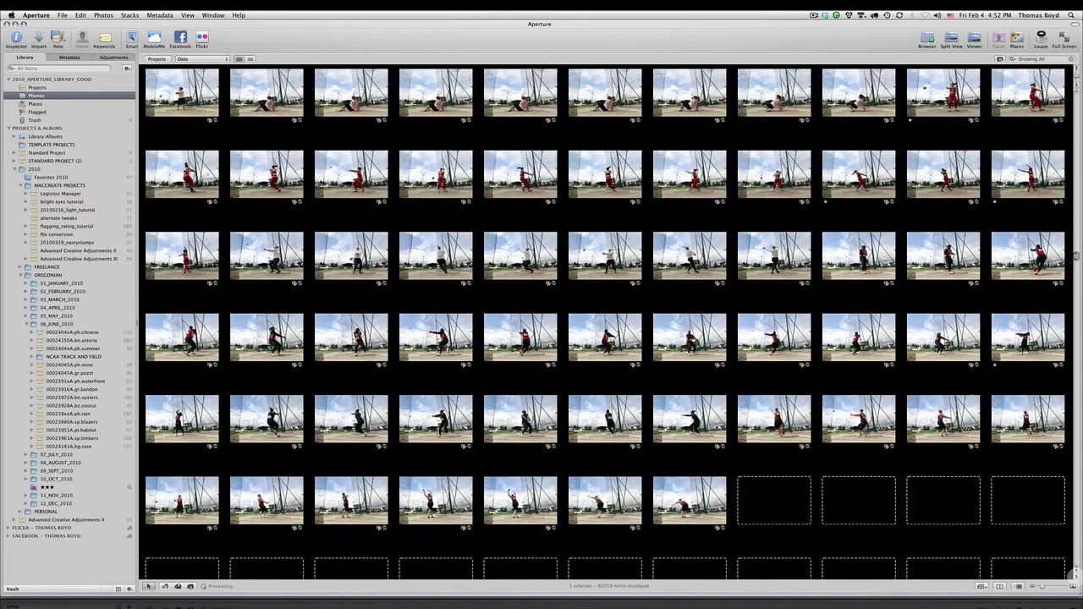
pyautogui.scroll(-3, 605, 322)
pyautogui.scroll(-10, 605, 322)
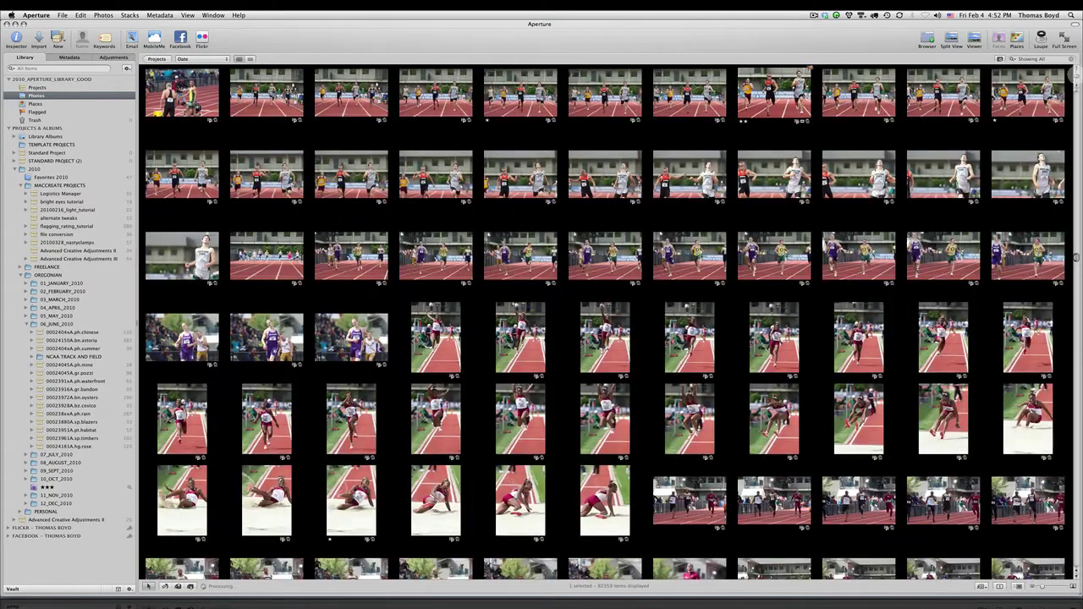
pyautogui.scroll(-15, 604, 321)
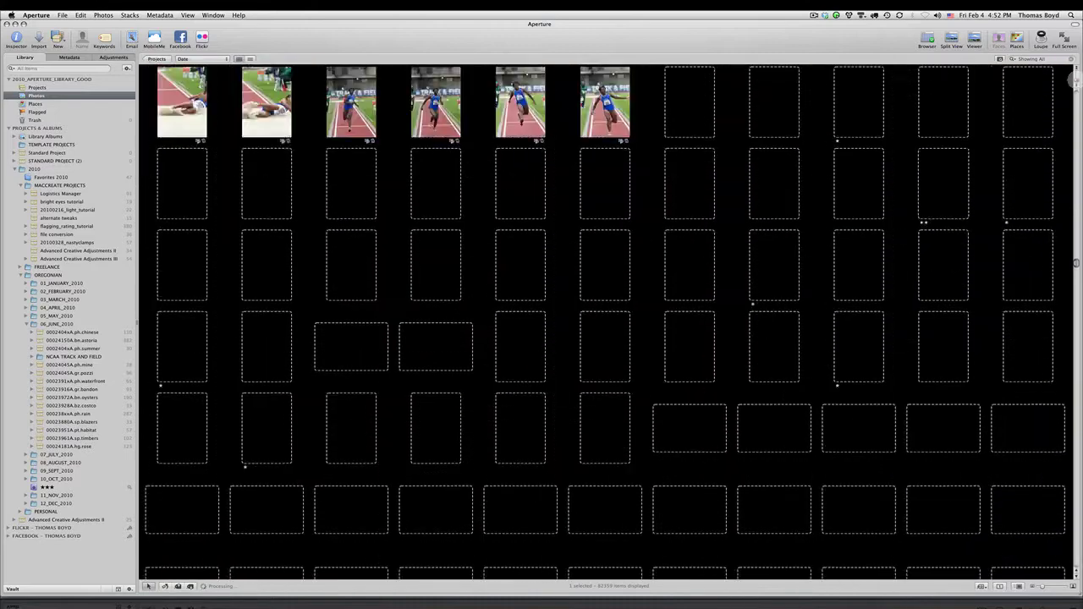
pyautogui.scroll(-15, 605, 321)
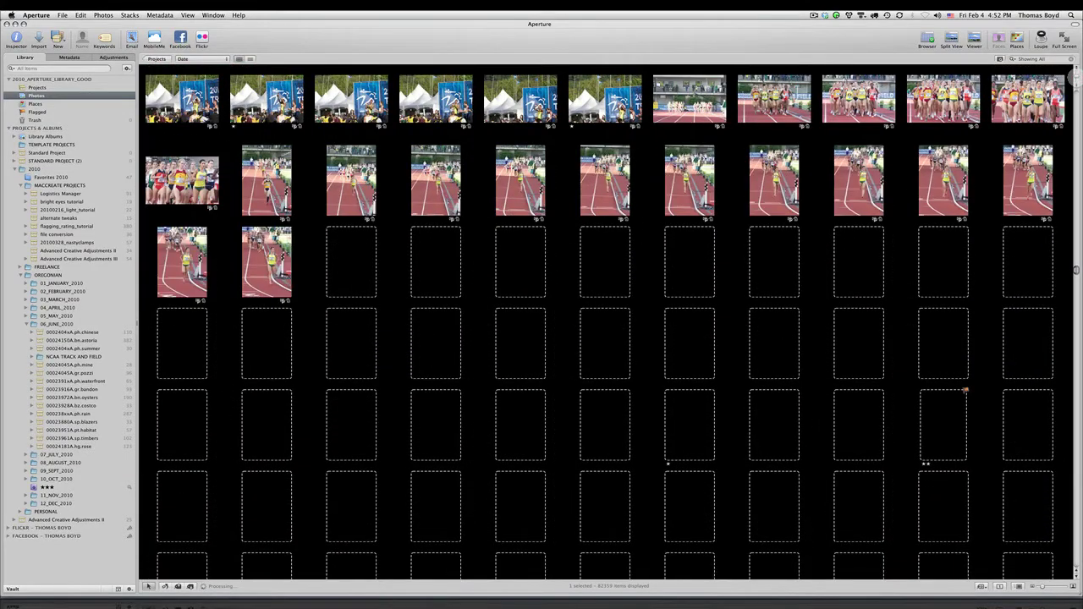
pyautogui.scroll(-10, 605, 322)
pyautogui.scroll(-10, 605, 321)
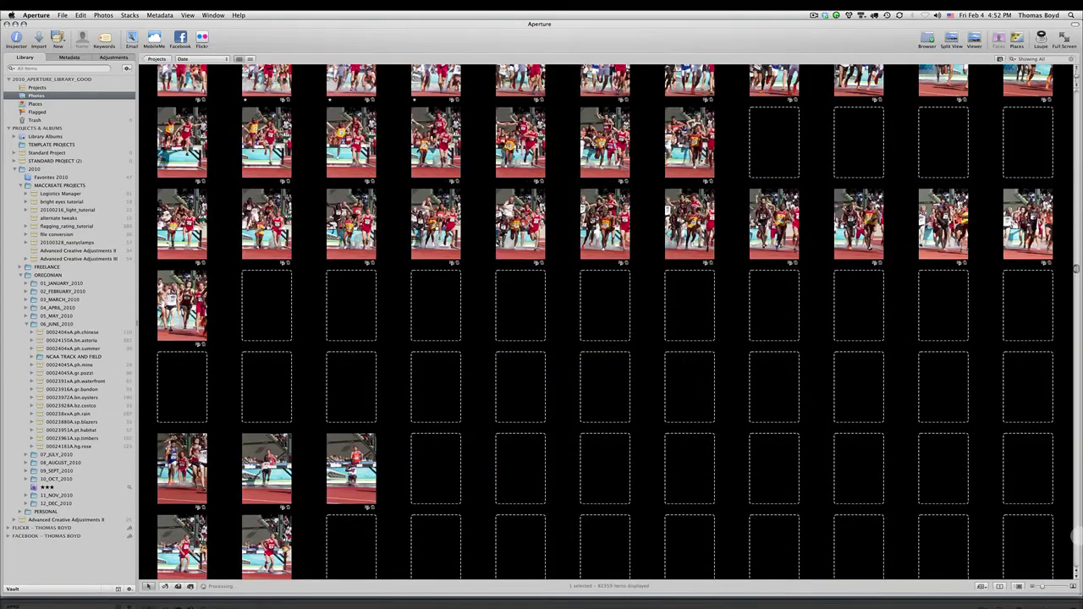
pyautogui.scroll(-15, 605, 322)
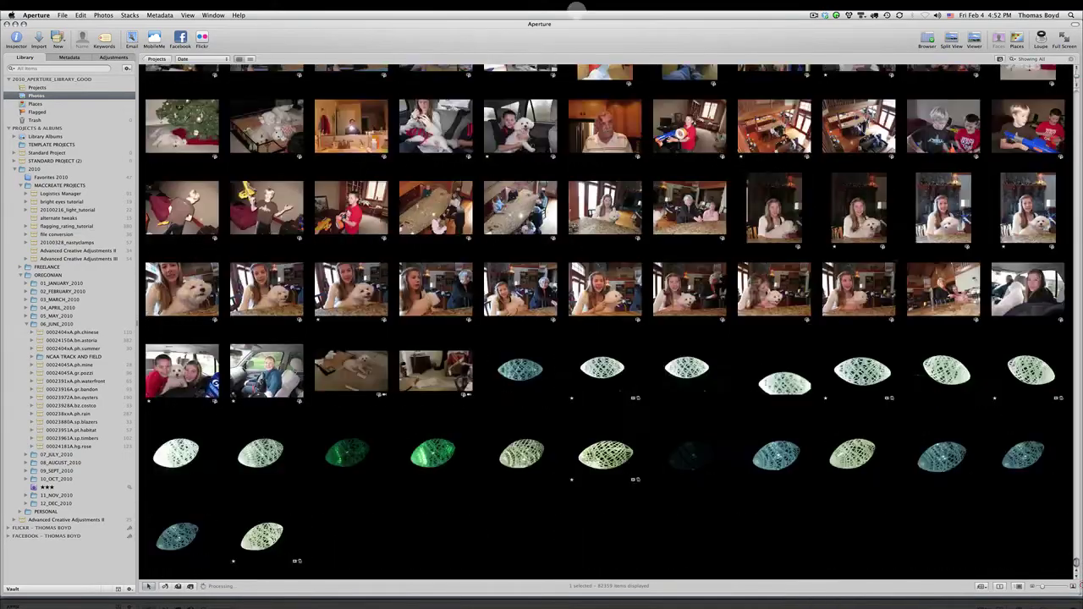
pyautogui.scroll(15, 665, 203)
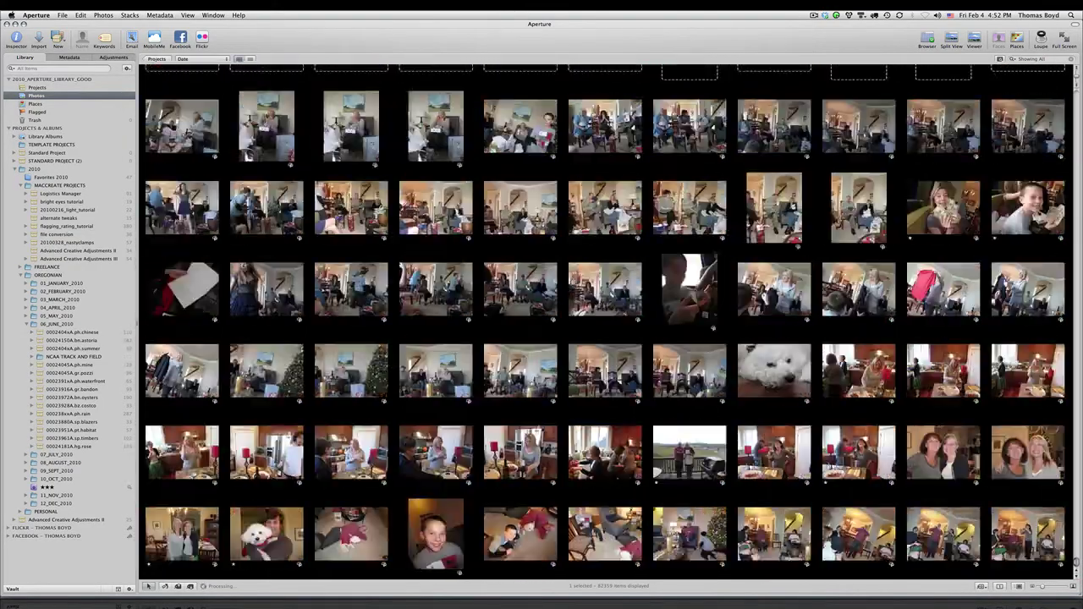
pyautogui.scroll(20, 663, 203)
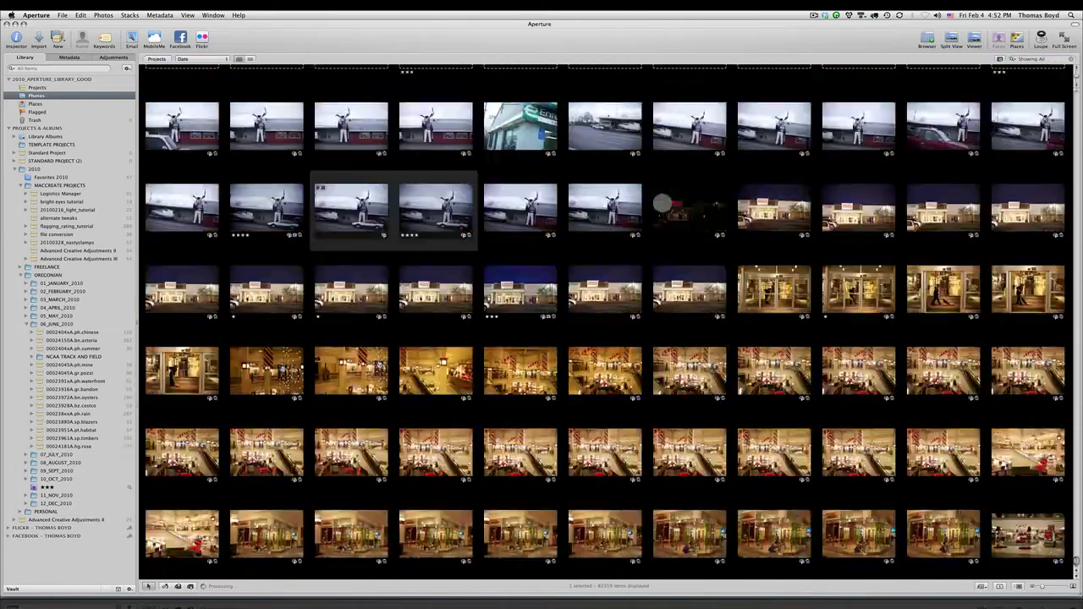
pyautogui.scroll(10, 664, 203)
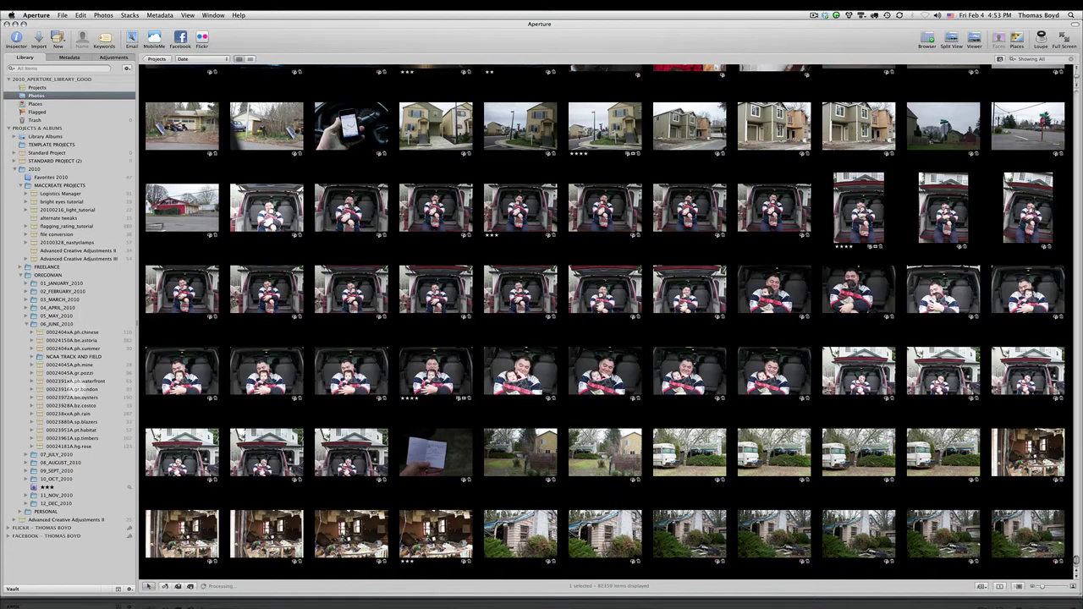
pyautogui.click(62, 356)
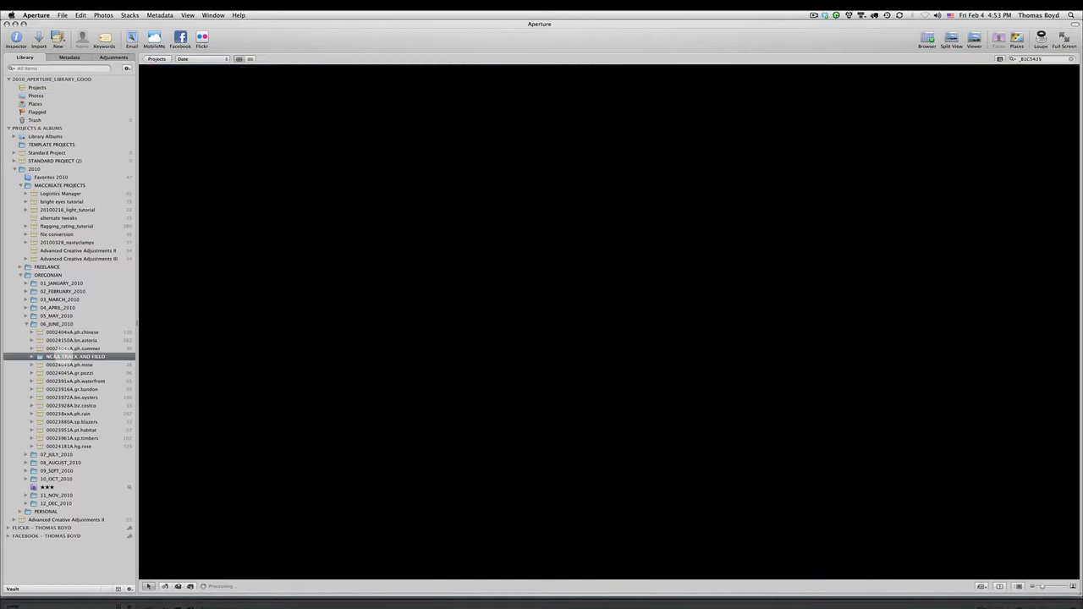
pyautogui.click(31, 356)
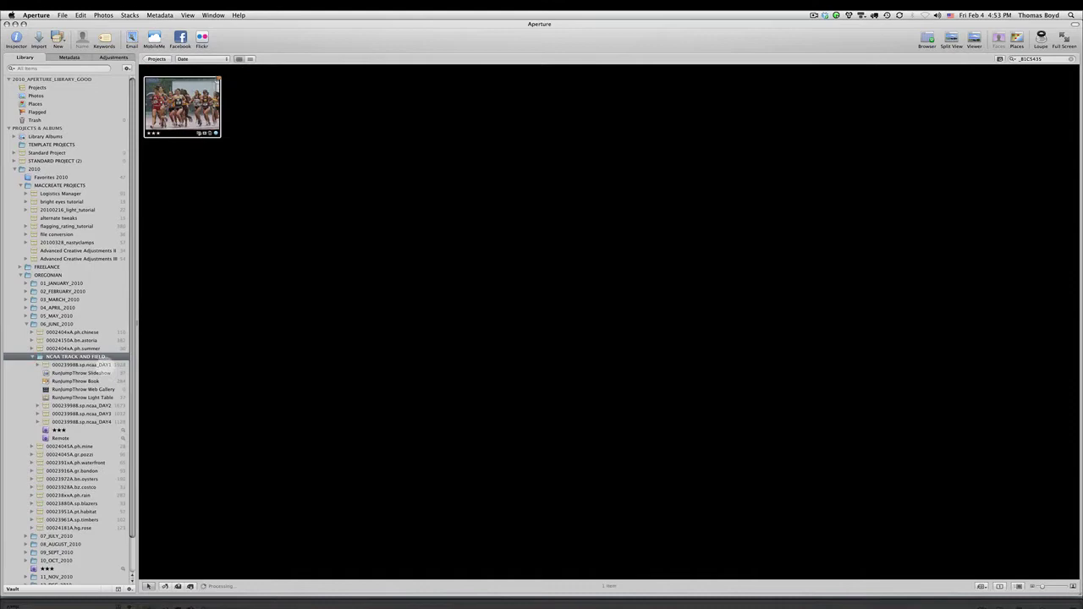
pyautogui.click(80, 365)
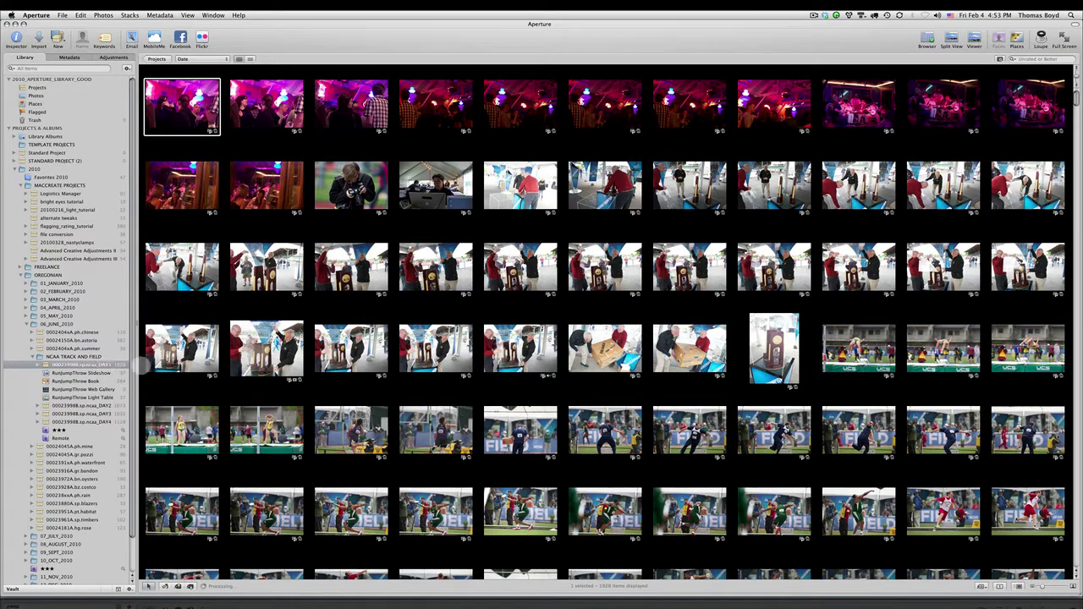
pyautogui.scroll(-10, 315, 364)
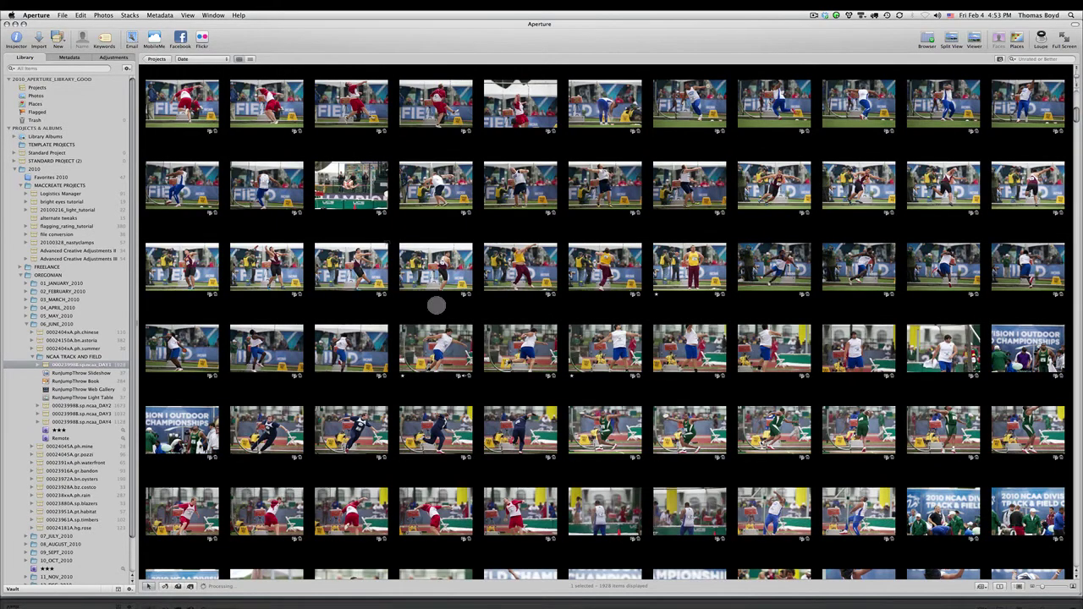
pyautogui.scroll(-15, 484, 293)
pyautogui.scroll(-15, 484, 293)
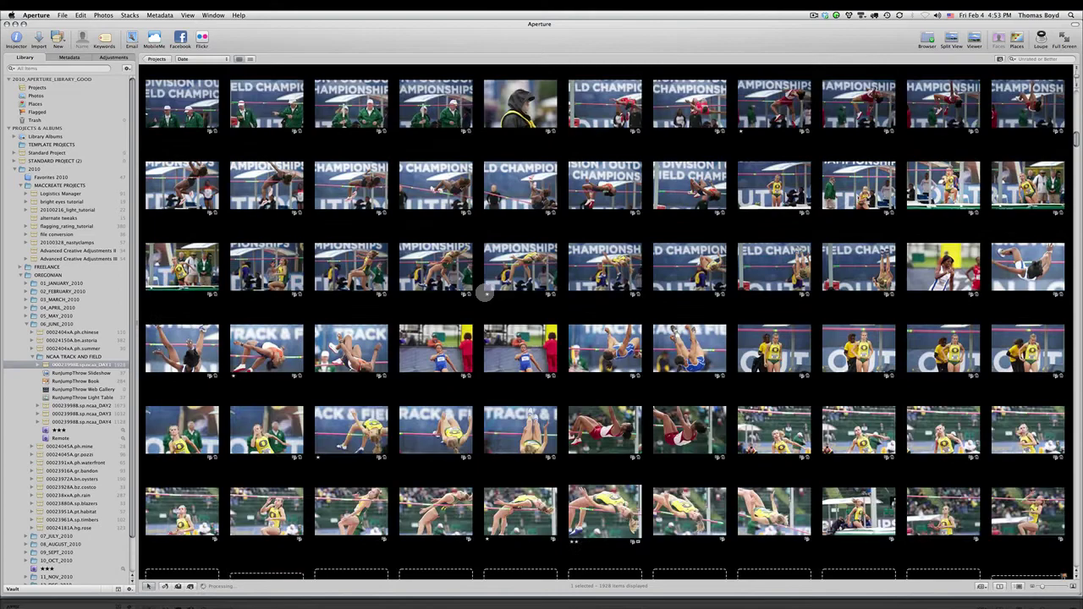
pyautogui.scroll(-15, 484, 293)
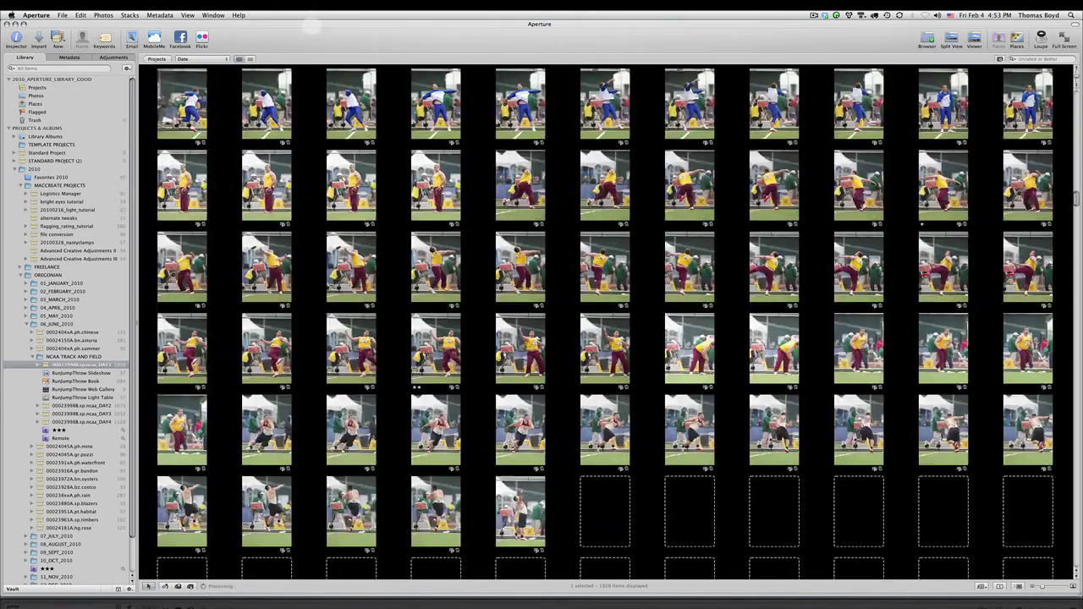
# Shrink Aperture, open the Drobo_S_2011 drive and browse into 2010_OREGONIAN > 06_JUNE_2010.
pyautogui.doubleClick(312, 24)
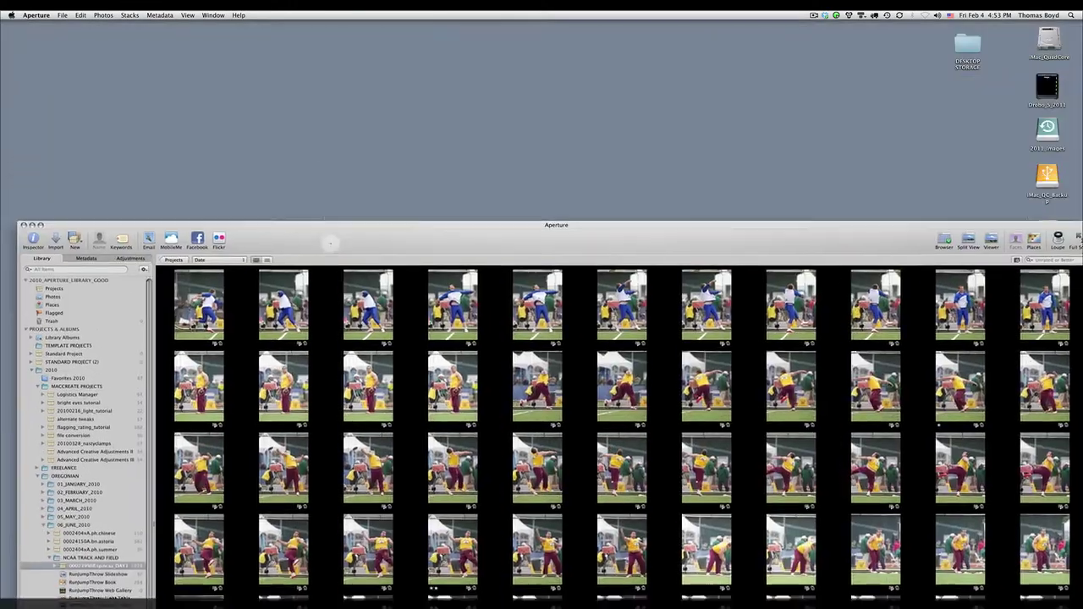
pyautogui.click(872, 115)
pyautogui.press('super+o')
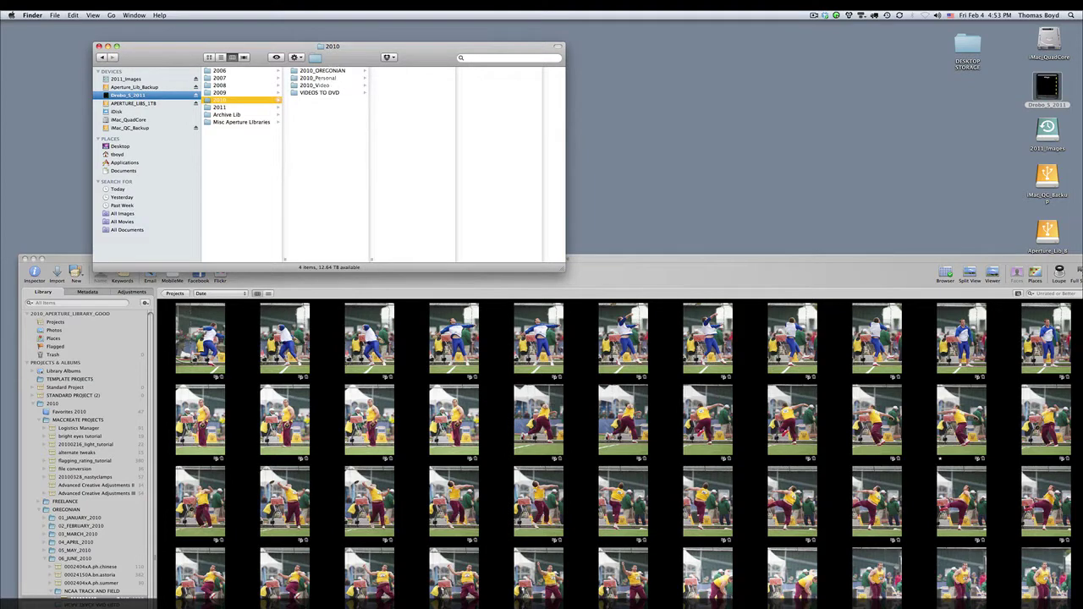
pyautogui.click(317, 78)
pyautogui.click(325, 70)
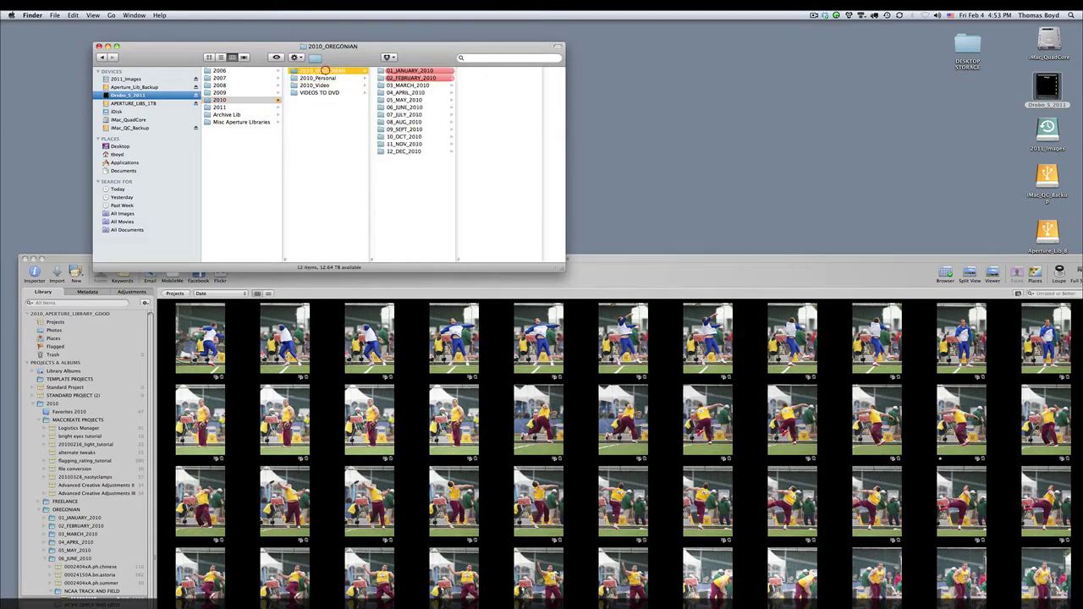
pyautogui.click(407, 107)
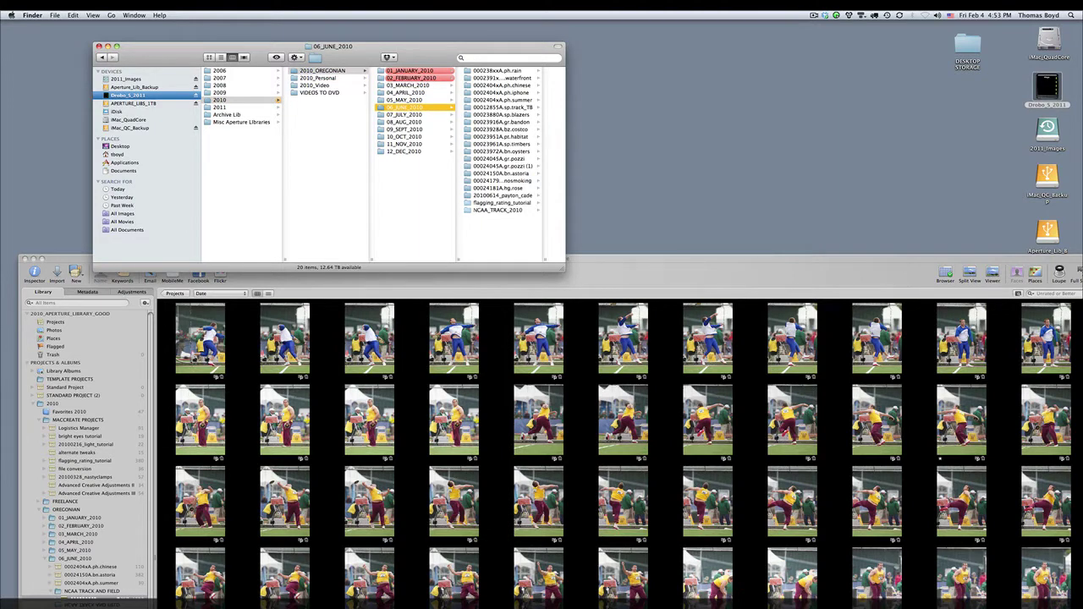
# Open NCAA_TRACK_2010 > ncaa_DAY1 with its CR2 files and launch Photo Mechanic.
pyautogui.click(498, 210)
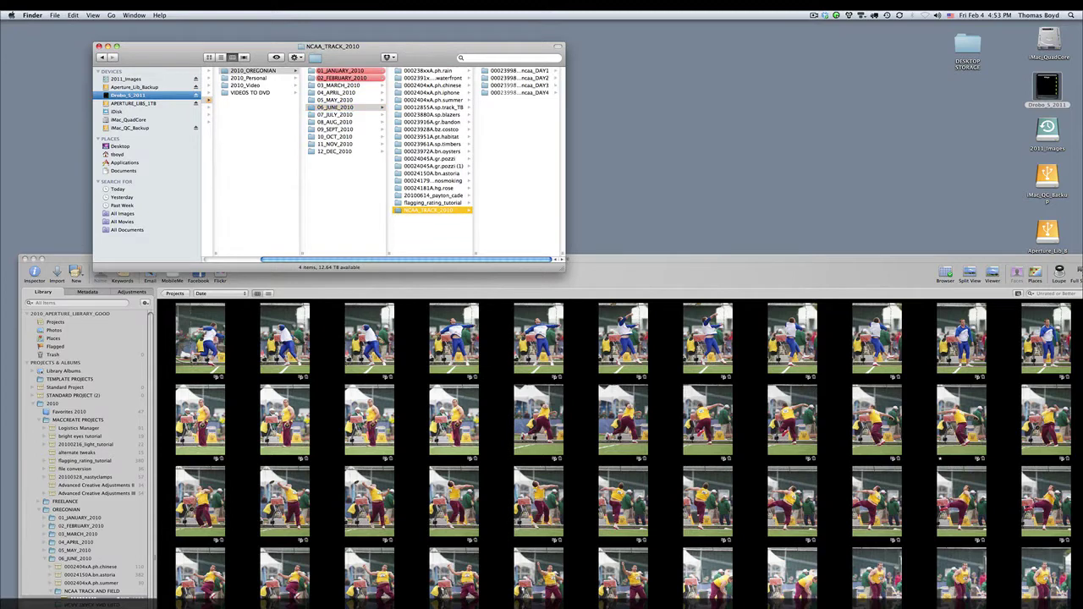
pyautogui.click(518, 92)
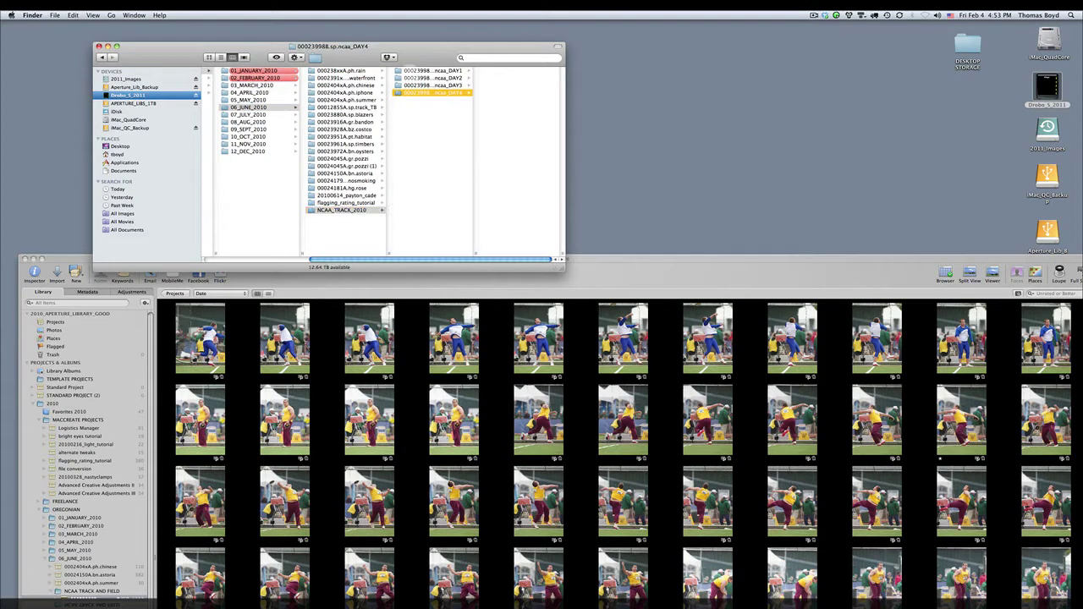
pyautogui.click(432, 71)
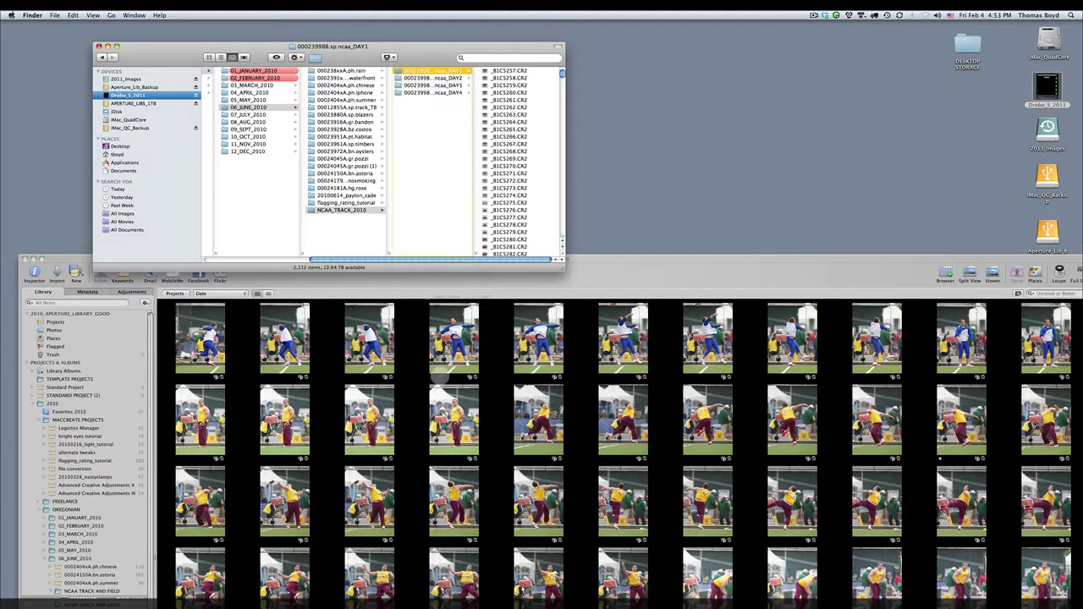
pyautogui.moveTo(452, 605)
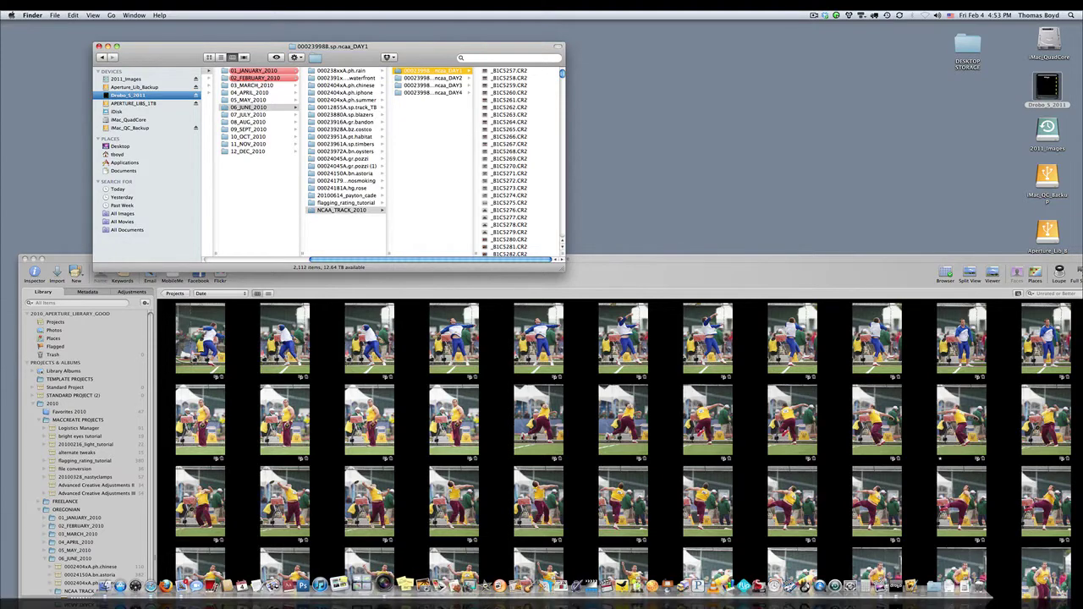
pyautogui.click(325, 583)
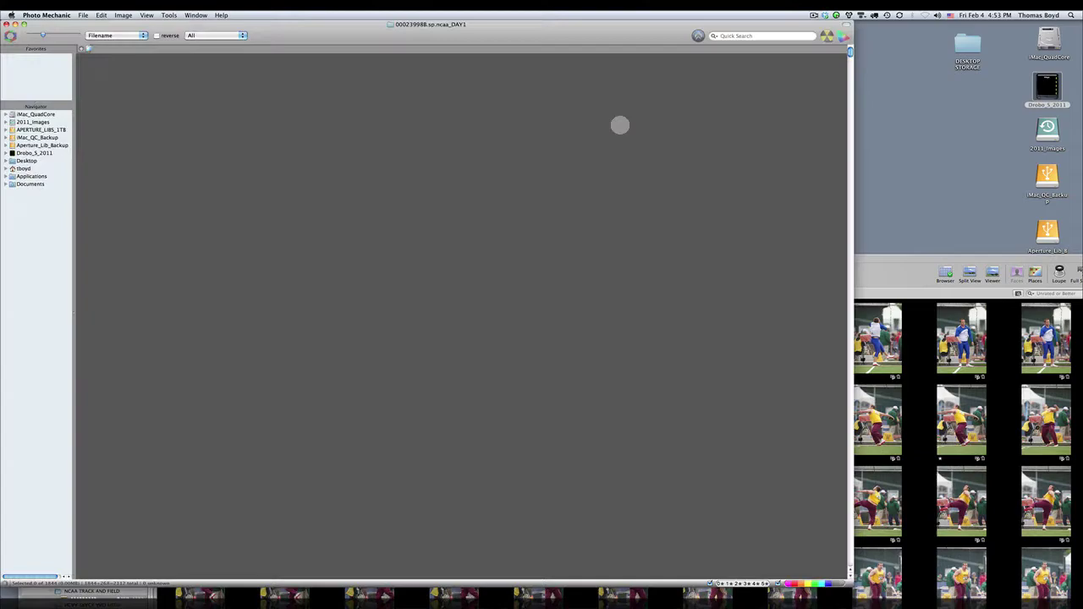
# Scroll down the ncaa_DAY1 contact sheet to the sprint race shots as previews render.
pyautogui.scroll(-10, 531, 282)
pyautogui.scroll(-15, 531, 282)
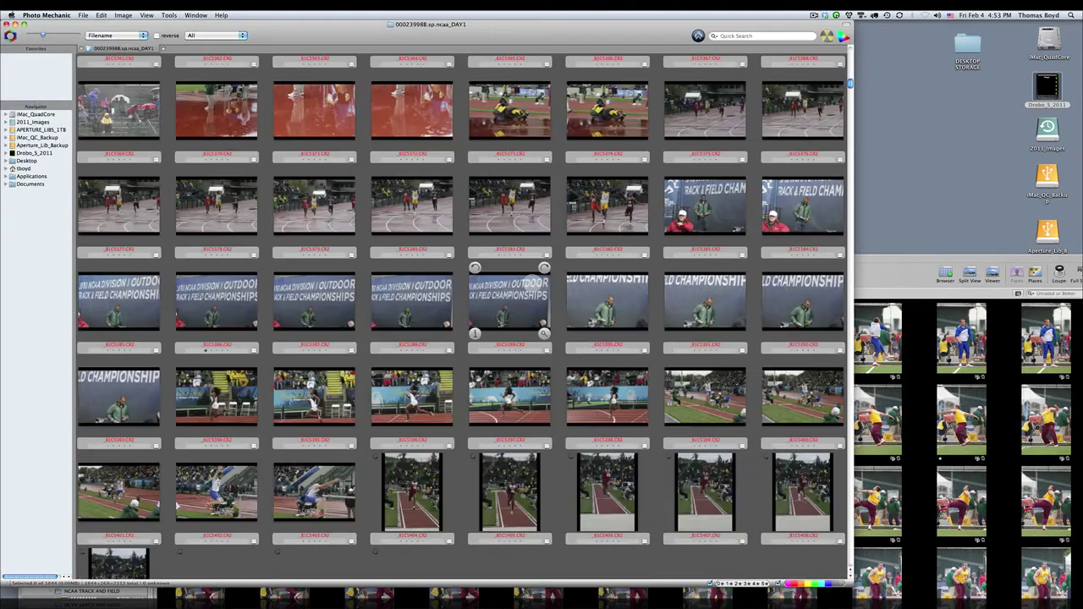
pyautogui.scroll(-5, 531, 282)
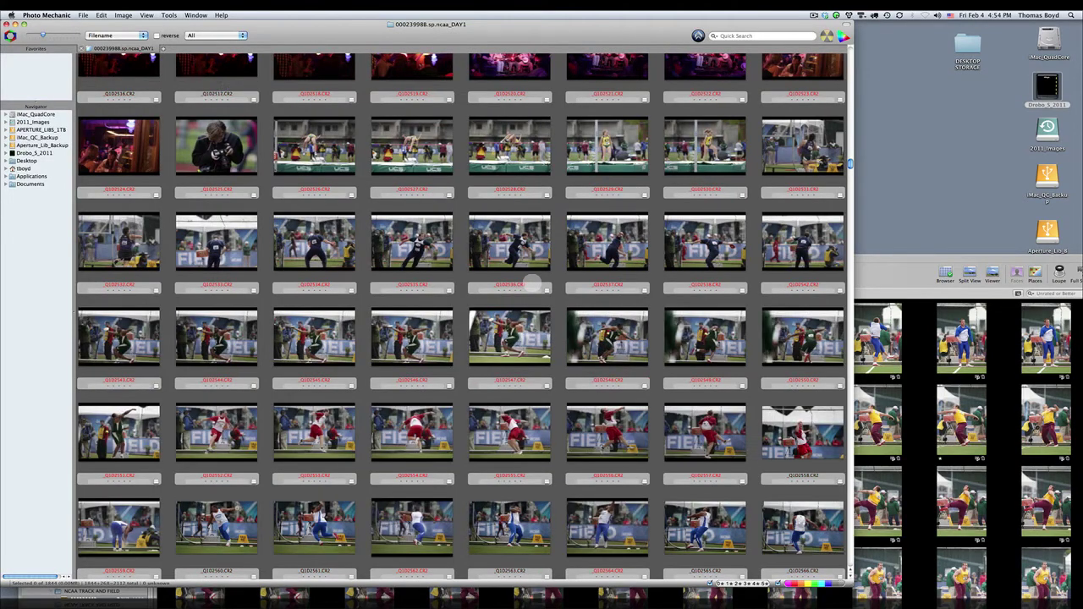
pyautogui.scroll(-5, 531, 284)
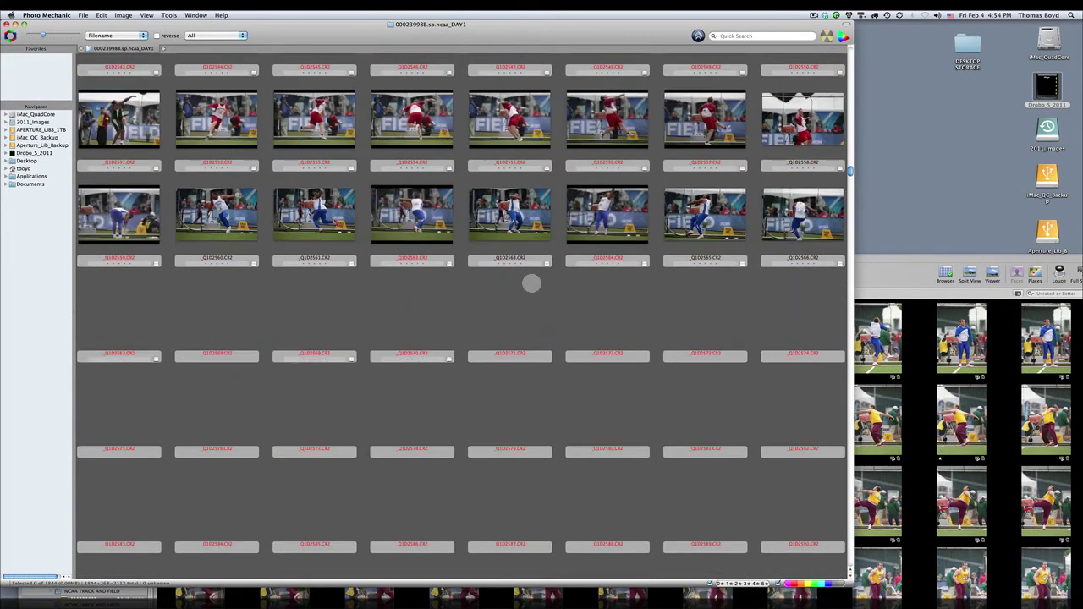
pyautogui.scroll(-15, 531, 283)
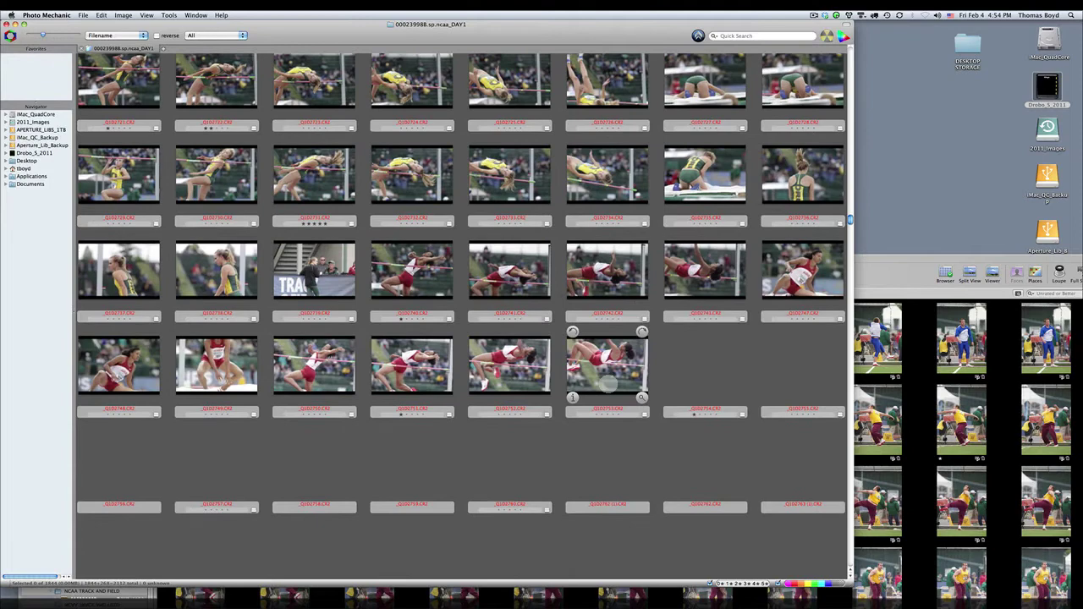
pyautogui.scroll(-10, 608, 382)
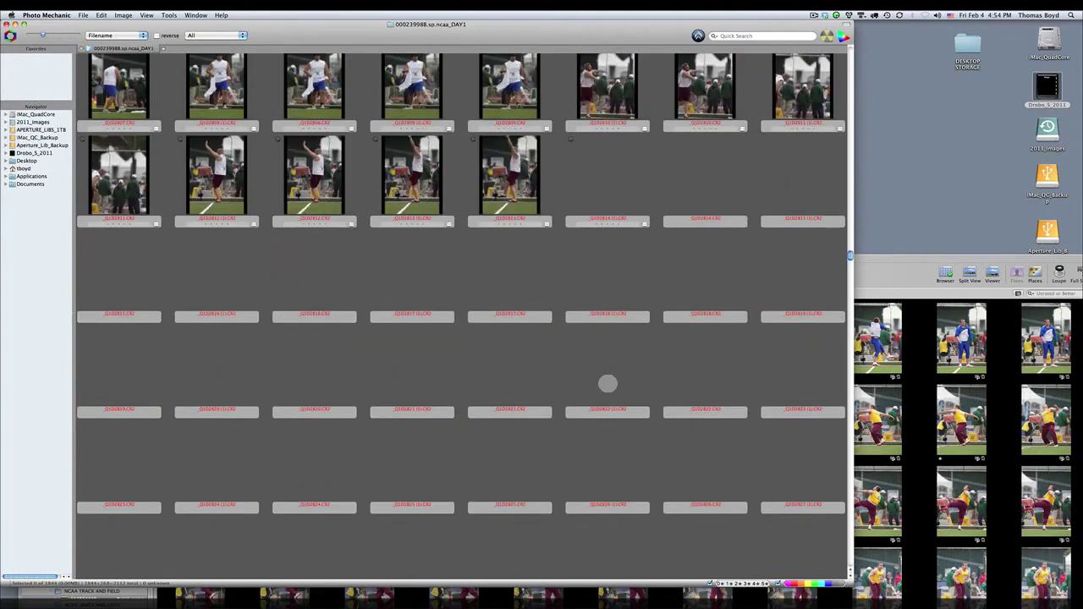
pyautogui.scroll(-5, 607, 383)
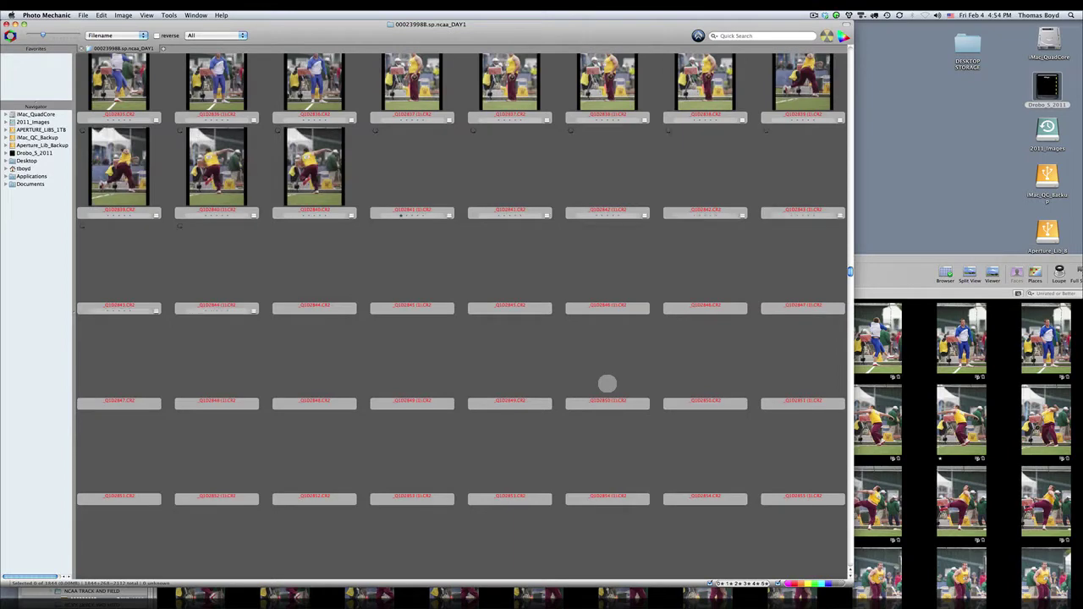
pyautogui.scroll(-5, 630, 384)
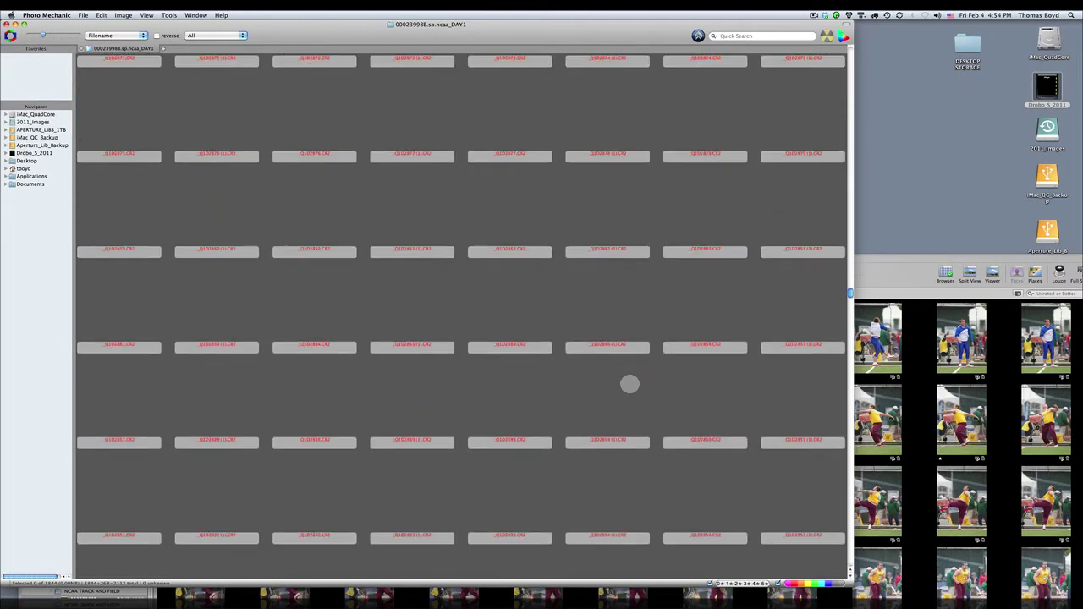
pyautogui.scroll(-5, 629, 384)
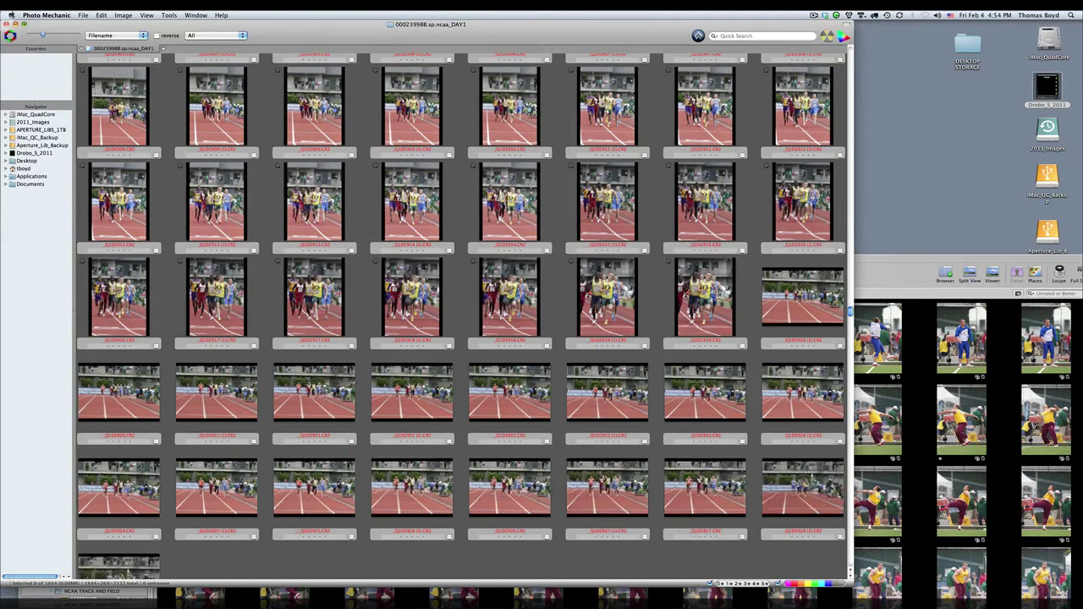
# Quit Photo Mechanic, close the Finder window, and bring Aperture back full size.
pyautogui.press('super+q')
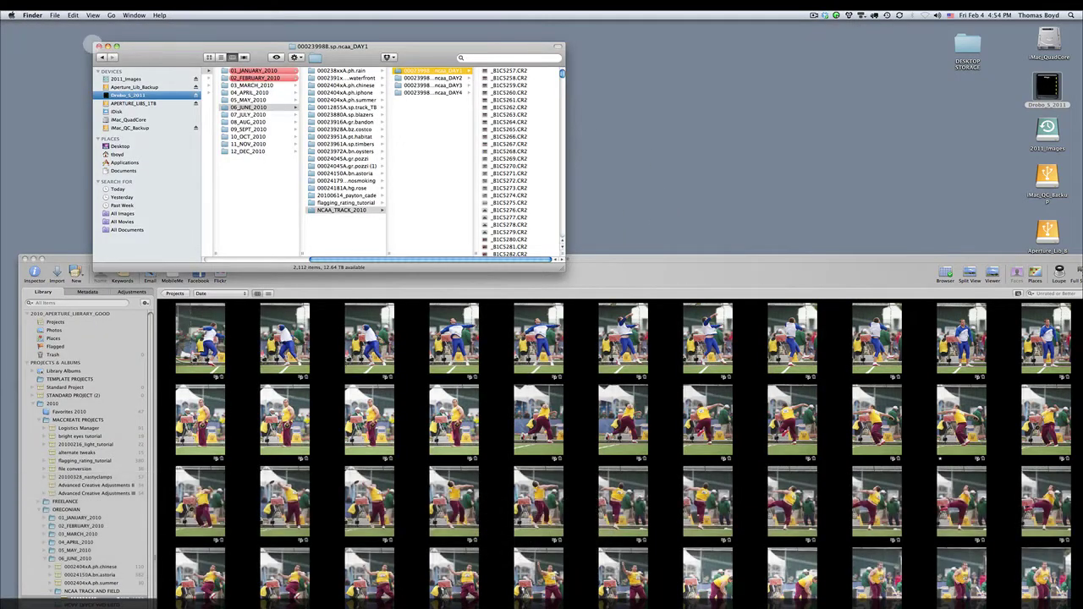
pyautogui.click(98, 45)
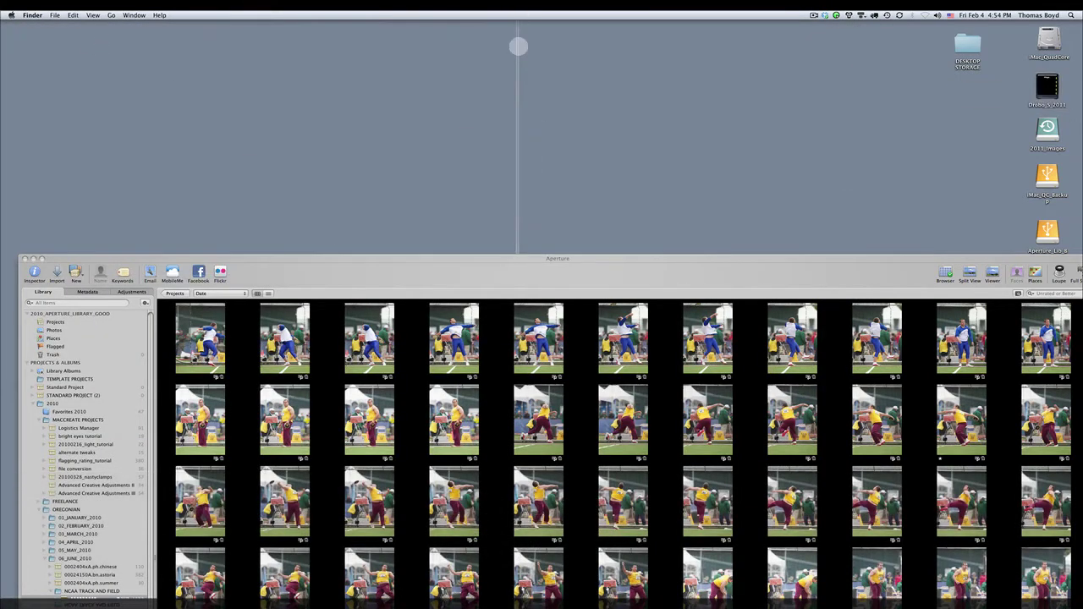
pyautogui.click(455, 252)
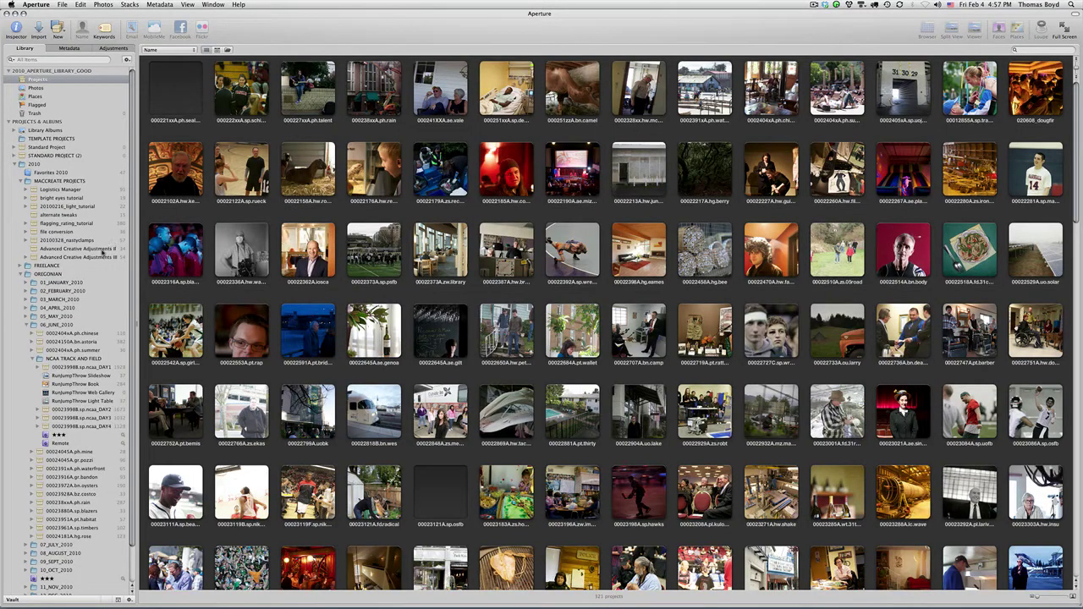
# Open the Advanced Creative Adjustments III photo, reset all its adjustments, and show the Adjustments inspector.
pyautogui.click(100, 257)
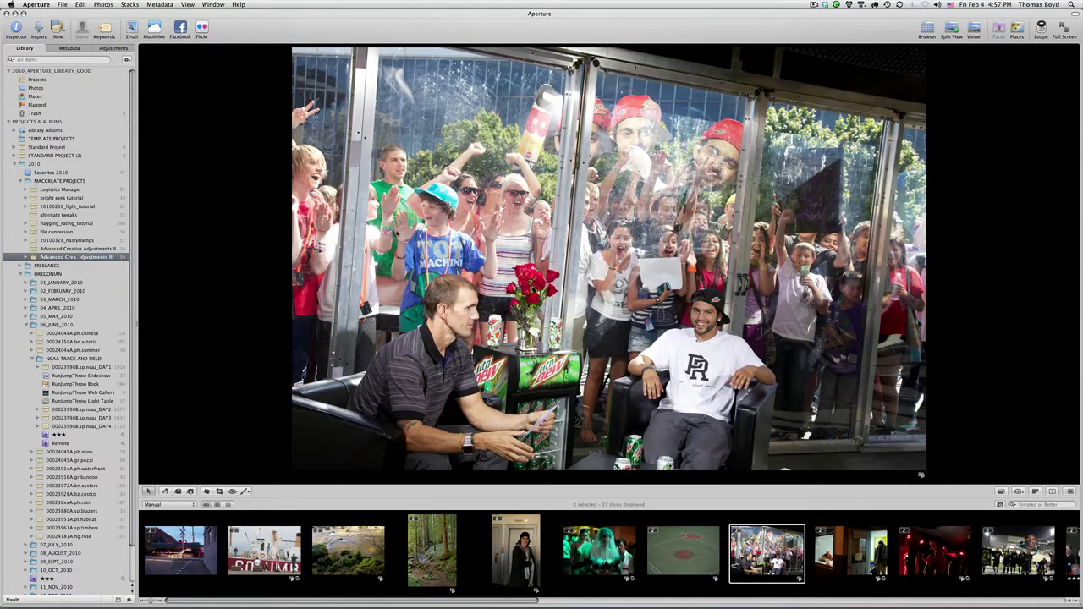
pyautogui.rightClick(398, 232)
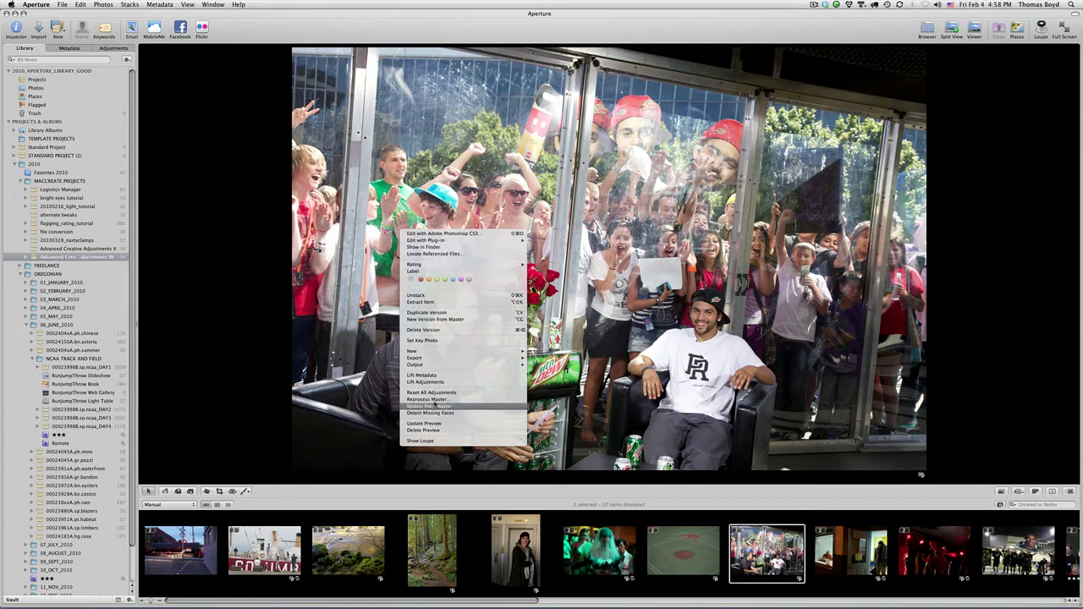
pyautogui.click(431, 392)
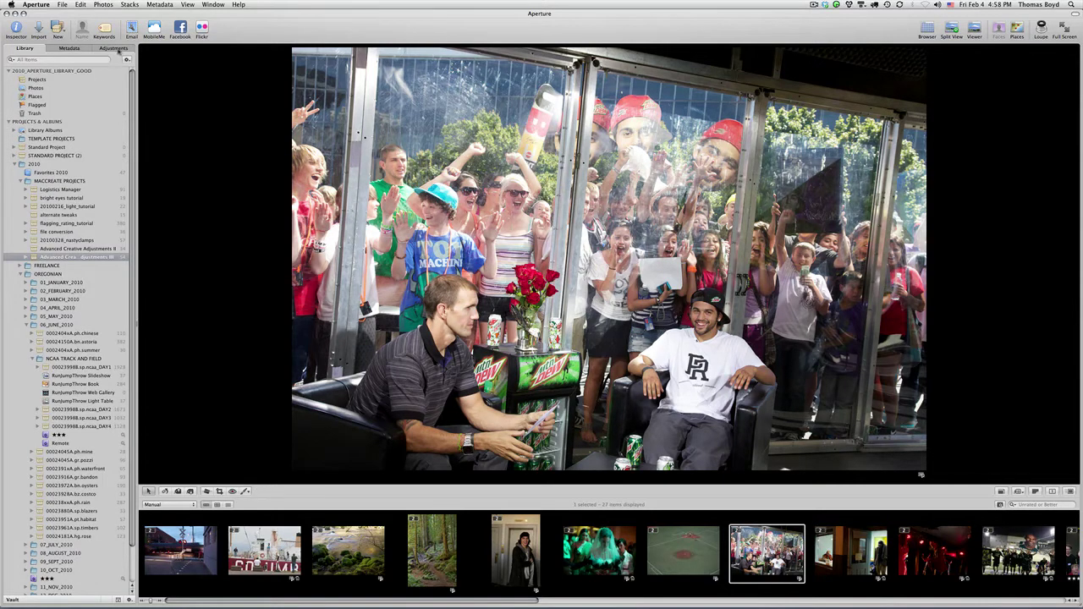
pyautogui.hotkey('ctrl', 'a')
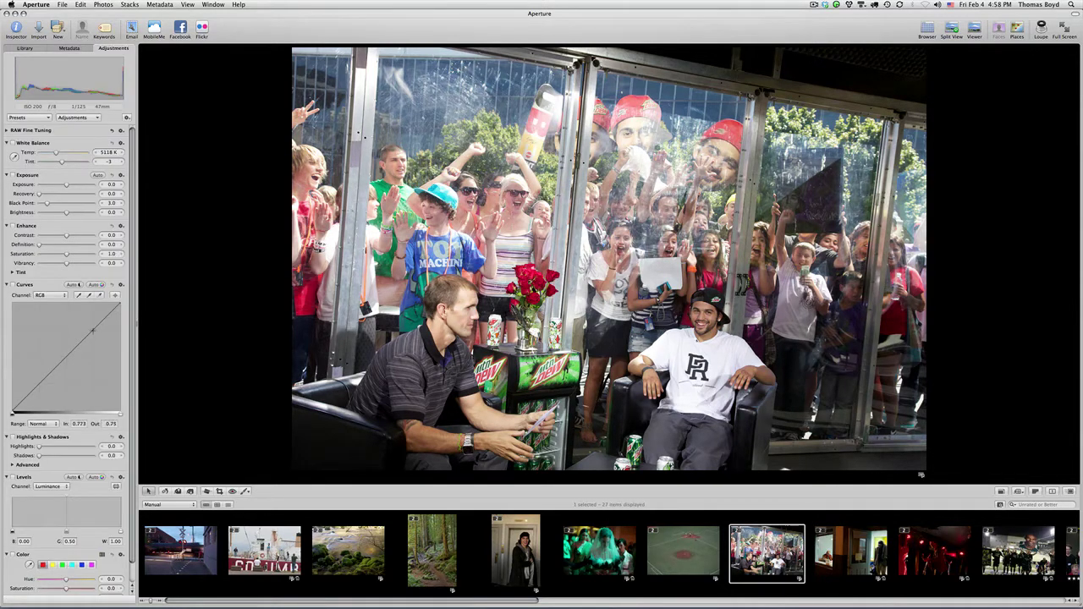
# Ease Definition back from 0.64, warm White Balance to about 5598 K, and lower Recovery to 1.25.
pyautogui.moveTo(39, 378); pyautogui.dragTo(40, 378)
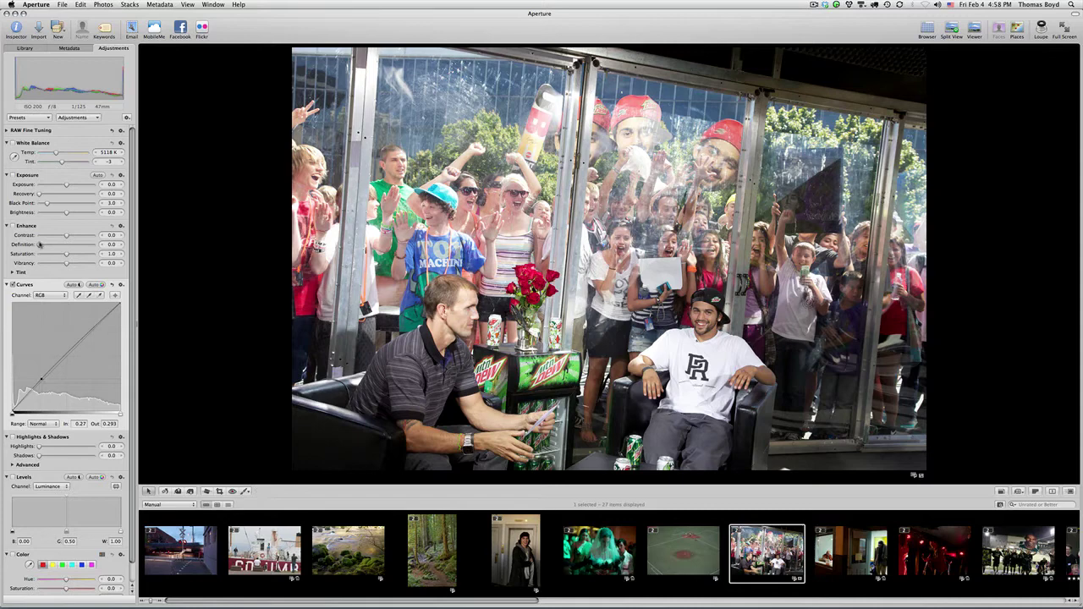
pyautogui.moveTo(39, 244); pyautogui.dragTo(74, 246)
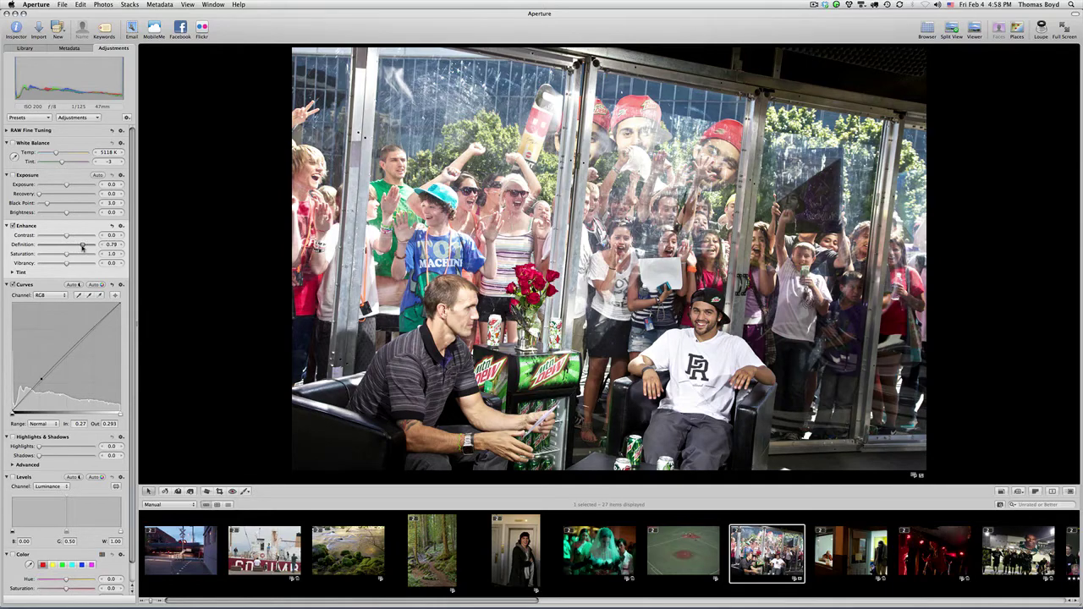
pyautogui.moveTo(88, 246)
pyautogui.mouseDown()
pyautogui.moveTo(55, 246)
pyautogui.moveTo(119, 254)
pyautogui.moveTo(56, 247)
pyautogui.moveTo(81, 236)
pyautogui.moveTo(52, 237)
pyautogui.moveTo(68, 240)
pyautogui.mouseUp()
pyautogui.moveTo(55, 153); pyautogui.dragTo(95, 193)
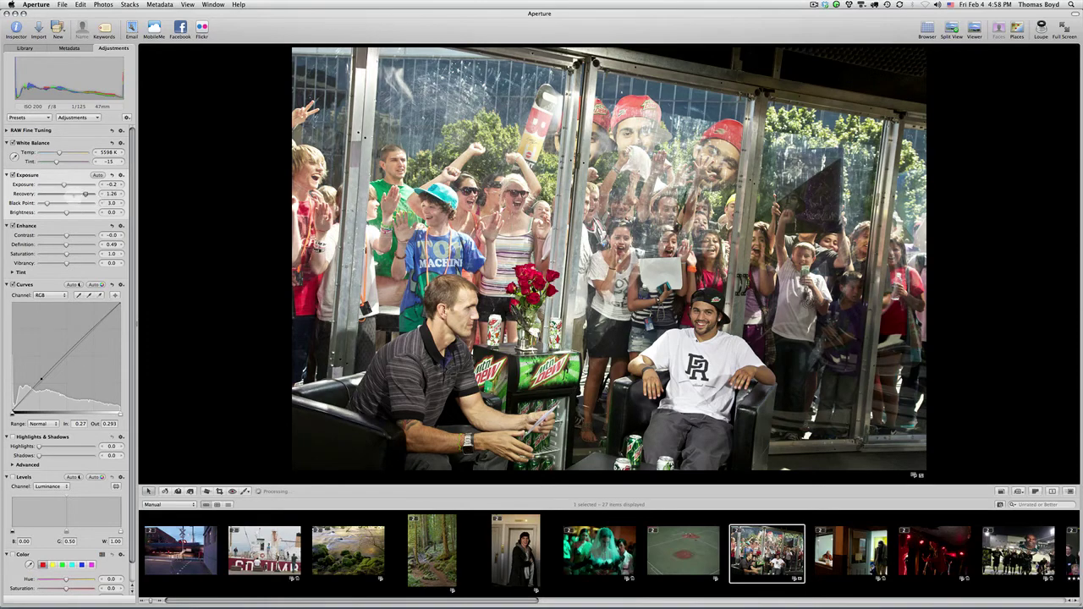
pyautogui.moveTo(90, 194); pyautogui.dragTo(88, 196)
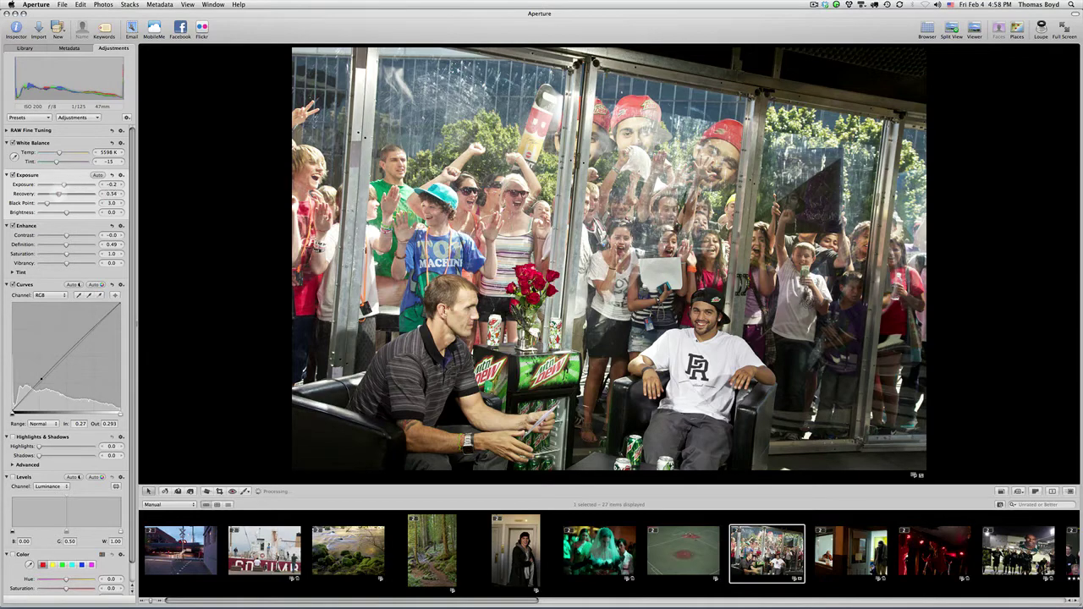
pyautogui.moveTo(95, 193); pyautogui.dragTo(64, 194)
# Raise the Black Point and enable Highlights & Shadows with Shadows at maximum.
pyautogui.click(85, 196)
pyautogui.moveTo(47, 203)
pyautogui.mouseDown()
pyautogui.moveTo(66, 203)
pyautogui.moveTo(51, 204)
pyautogui.mouseUp()
pyautogui.scroll(-1, 52, 211)
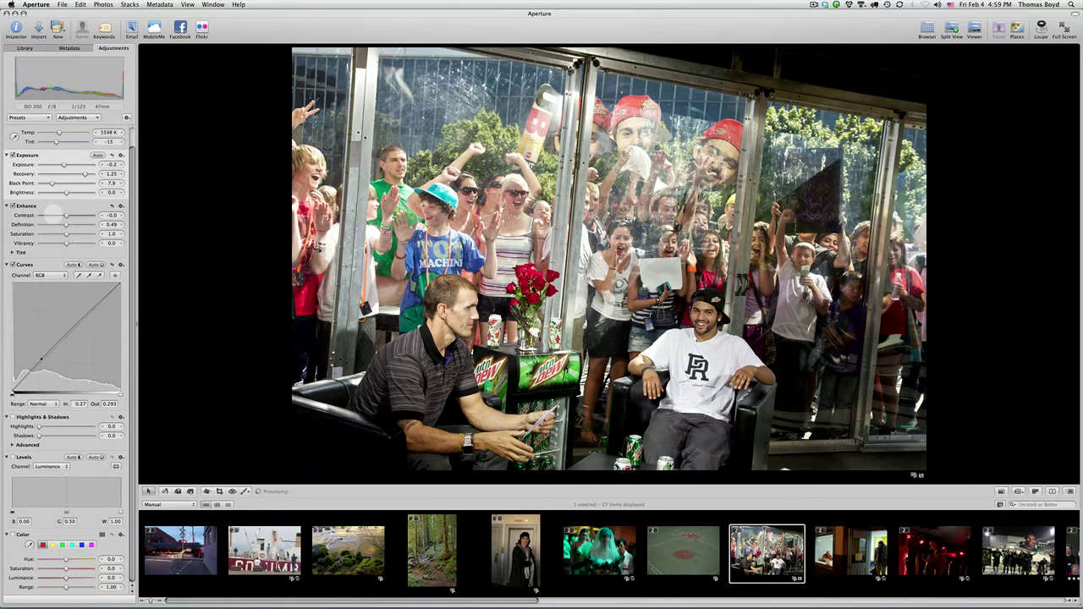
pyautogui.click(12, 416)
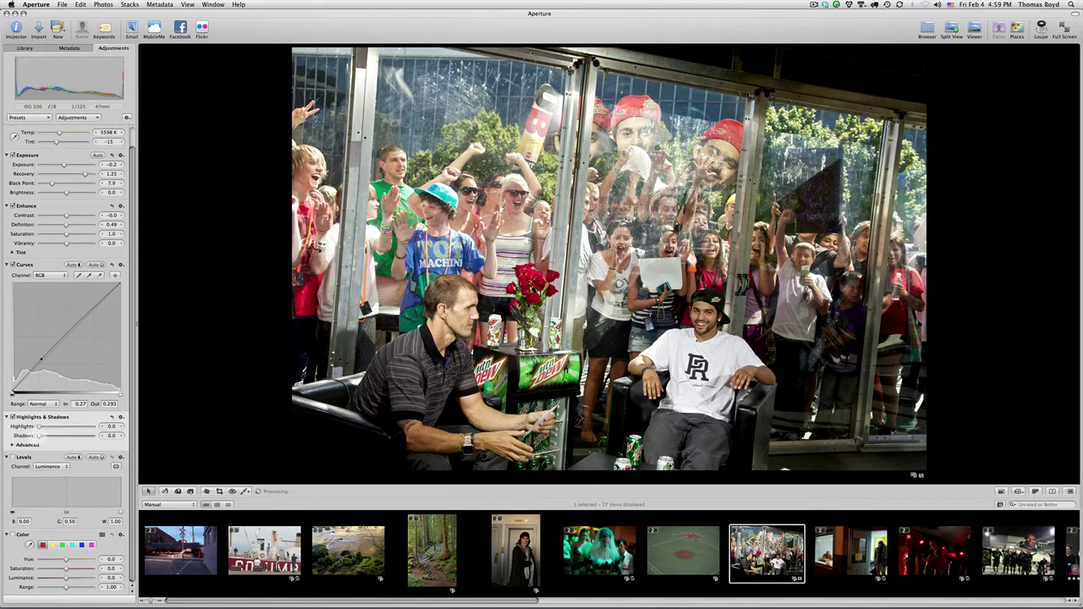
pyautogui.moveTo(39, 436)
pyautogui.mouseDown()
pyautogui.moveTo(94, 435)
pyautogui.moveTo(39, 436)
pyautogui.mouseUp()
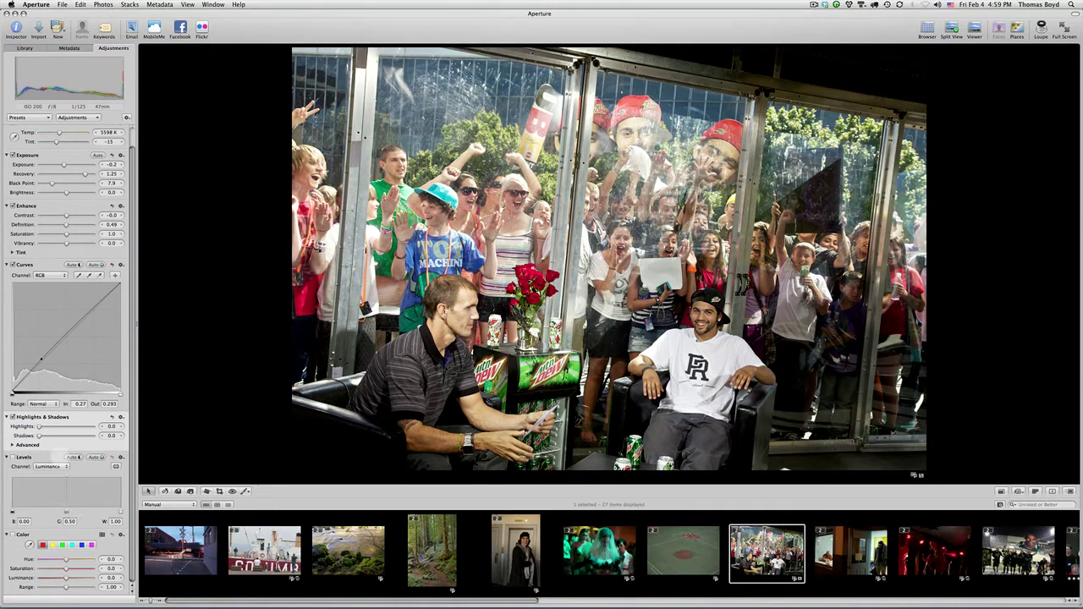
# Enable Levels, deepen blacks, reduce a sampled hue's saturation, then show the photos as a grid.
pyautogui.click(12, 457)
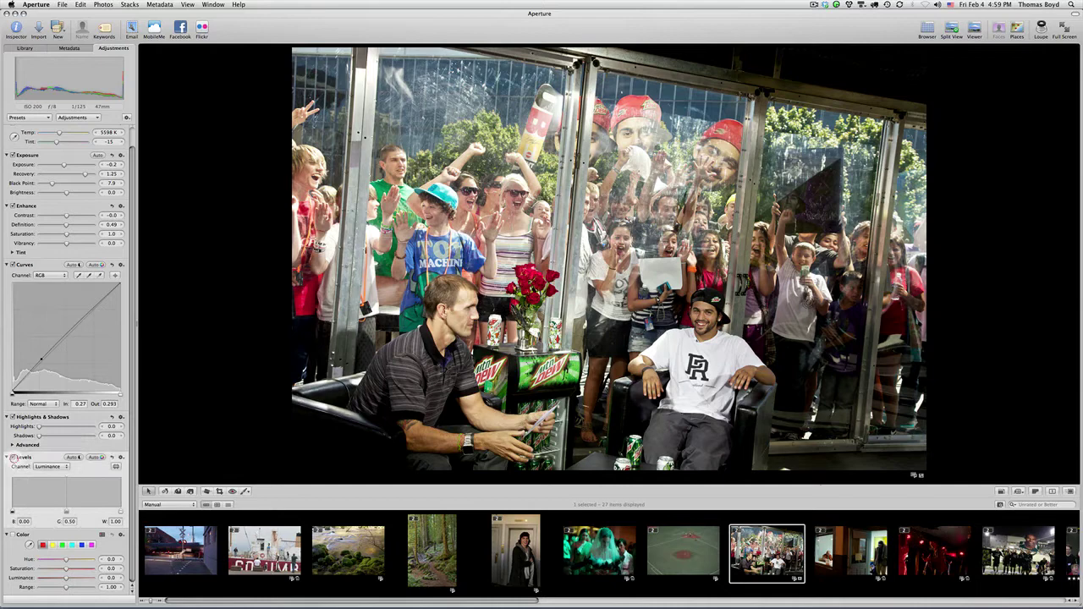
pyautogui.moveTo(12, 512); pyautogui.dragTo(12, 513)
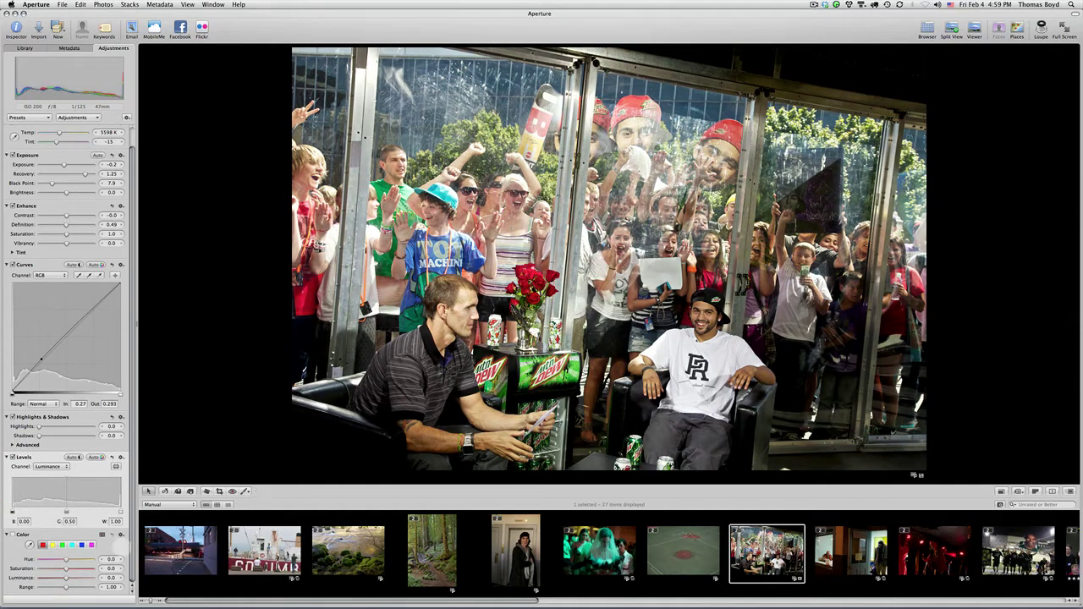
pyautogui.click(30, 545)
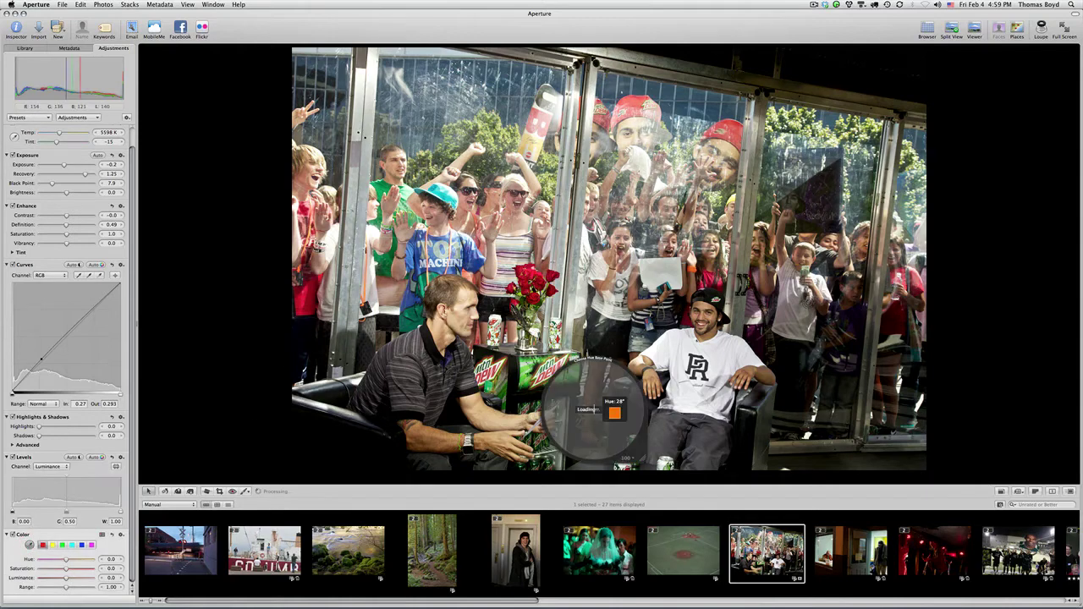
pyautogui.click(593, 409)
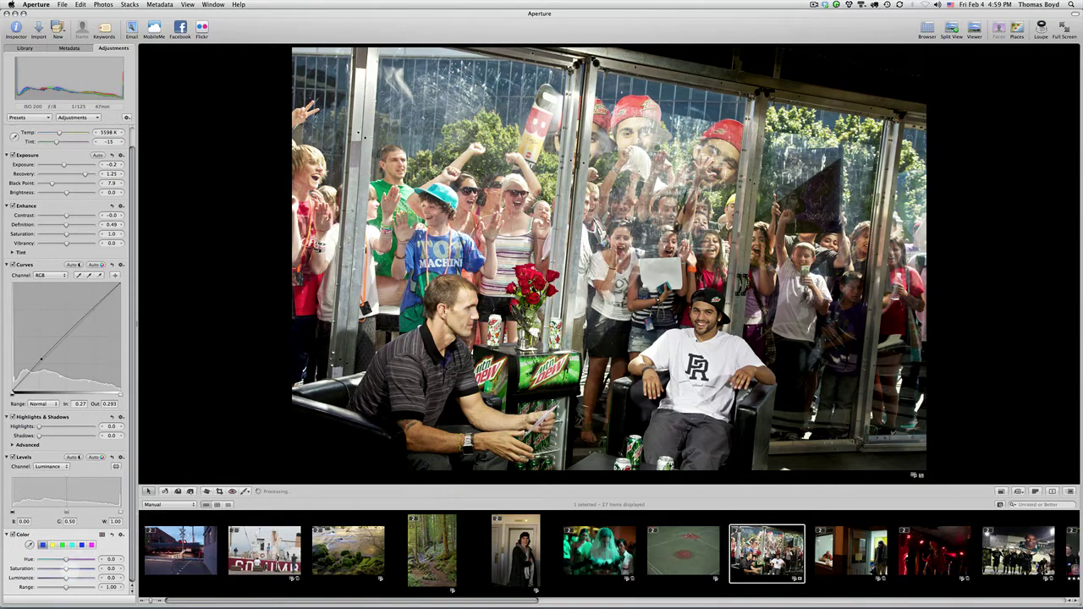
pyautogui.moveTo(81, 569)
pyautogui.mouseDown()
pyautogui.moveTo(39, 569)
pyautogui.moveTo(70, 569)
pyautogui.mouseUp()
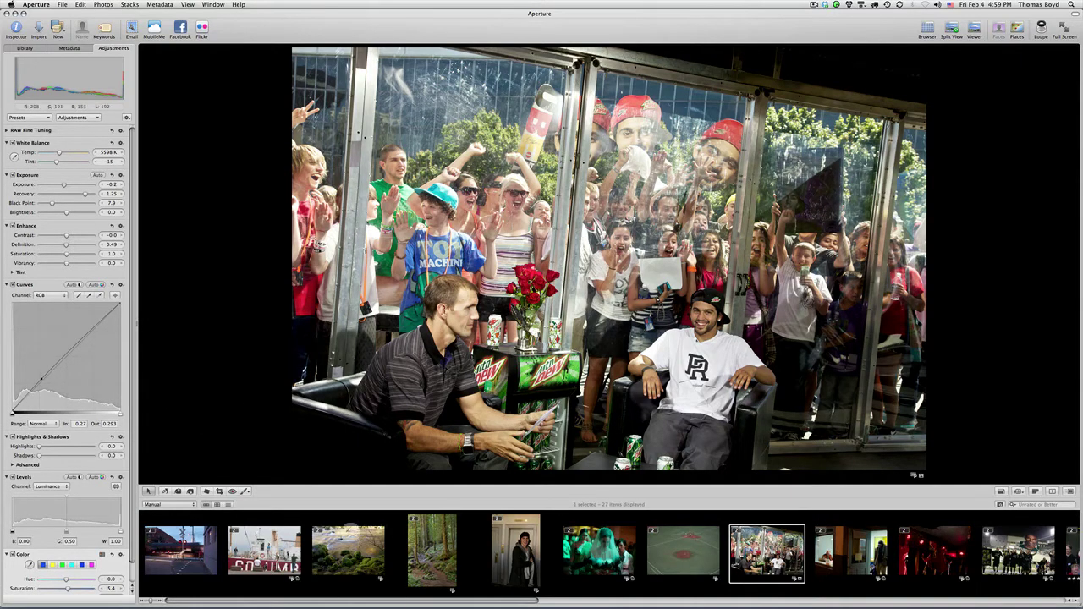
pyautogui.press('v')
pyautogui.press('v')
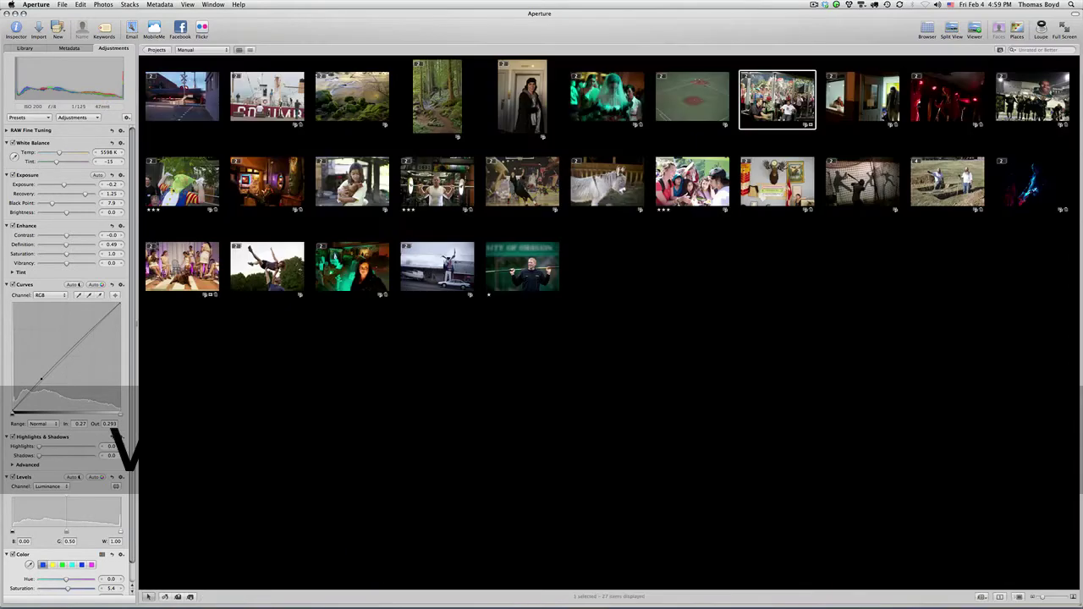
# Export all 27 photos as versions with the JPEG – Original Size preset.
pyautogui.press('super+shift+e')
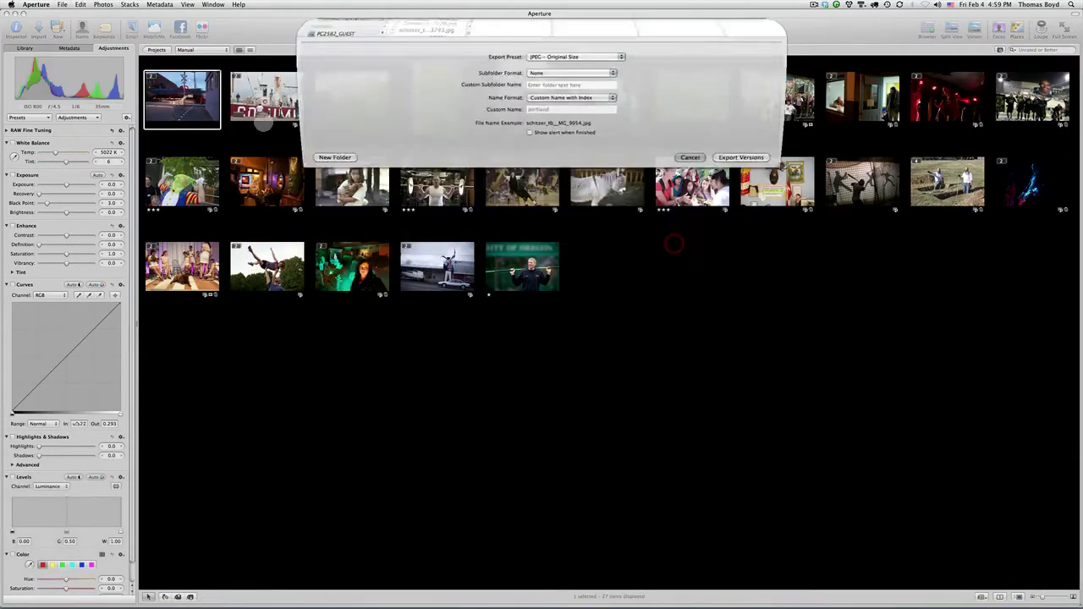
pyautogui.press('super+a')
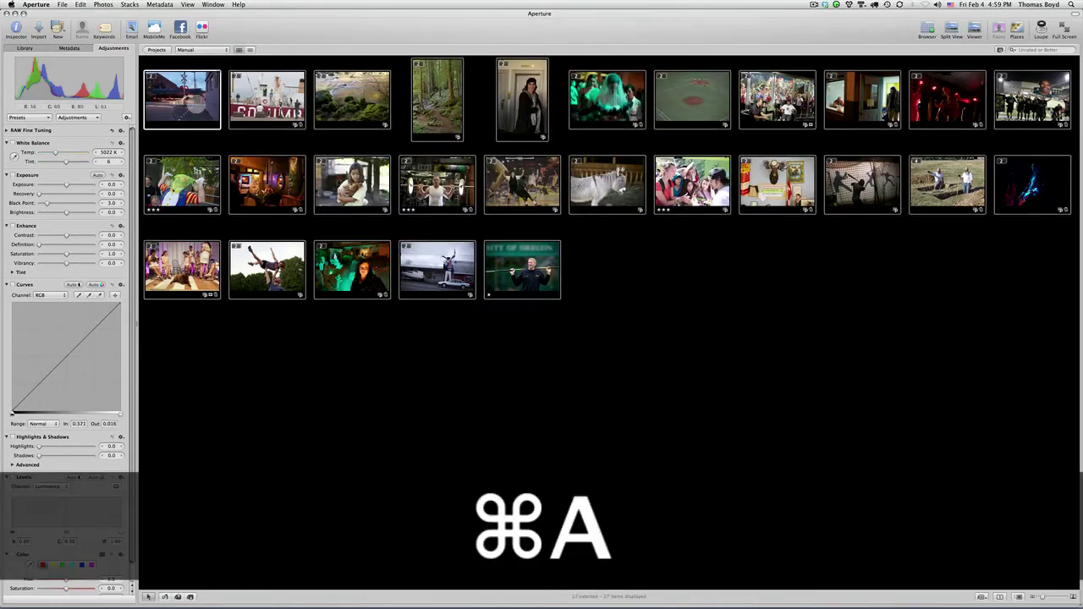
pyautogui.press('super+shift+e')
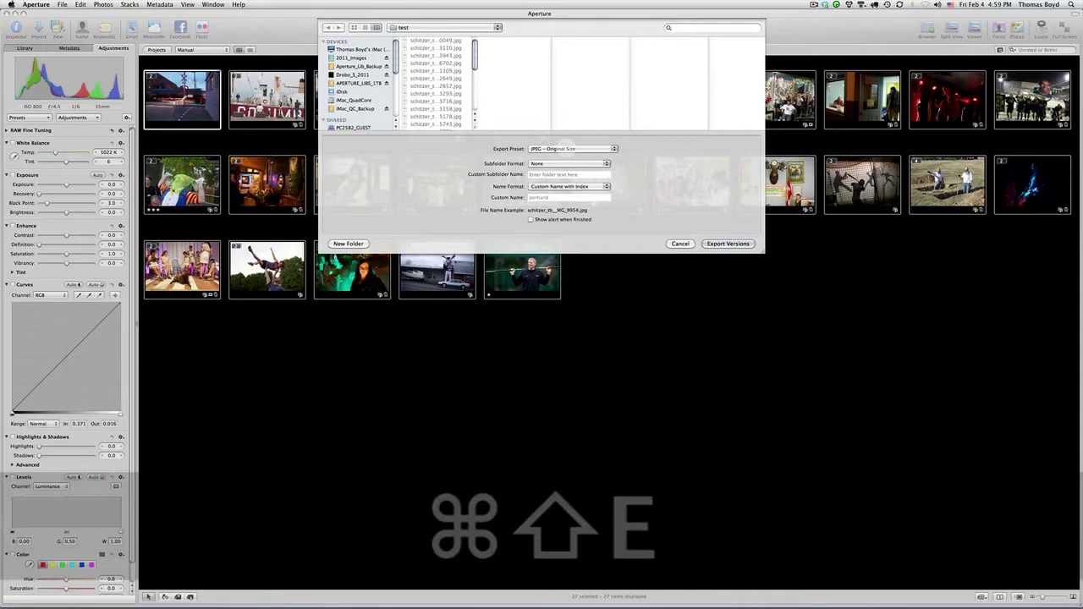
pyautogui.click(720, 244)
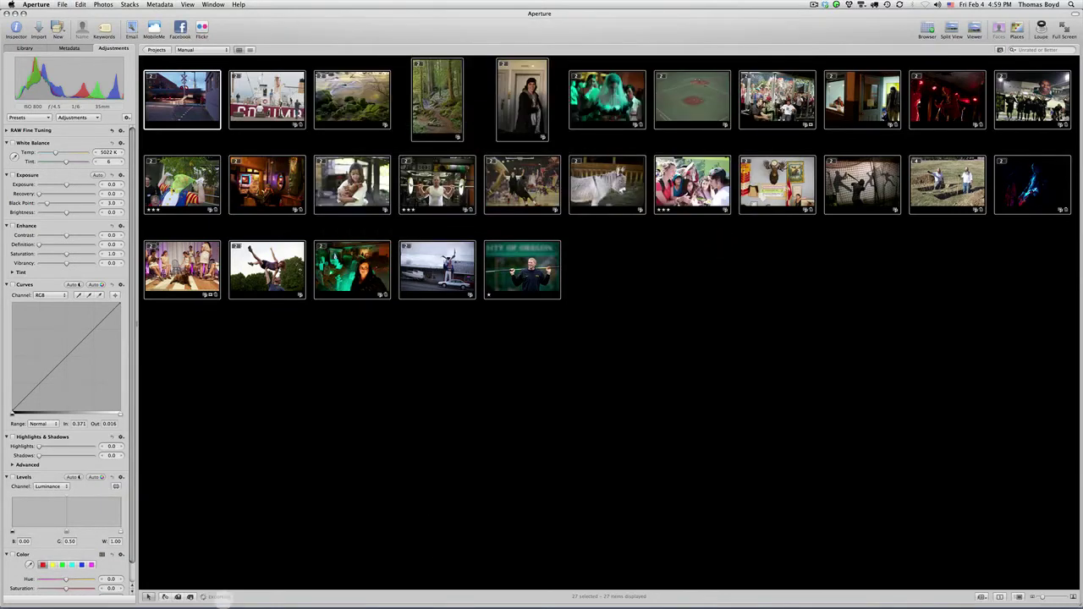
# Place the export progress window at the lower right, deselect the photos, and return to the library.
pyautogui.click(203, 596)
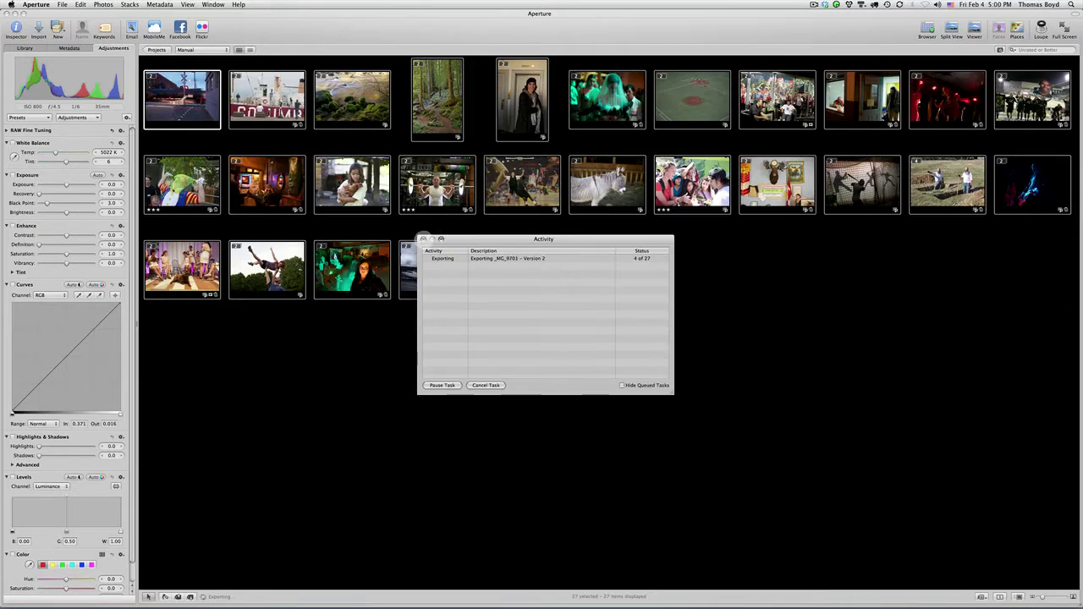
pyautogui.click(423, 238)
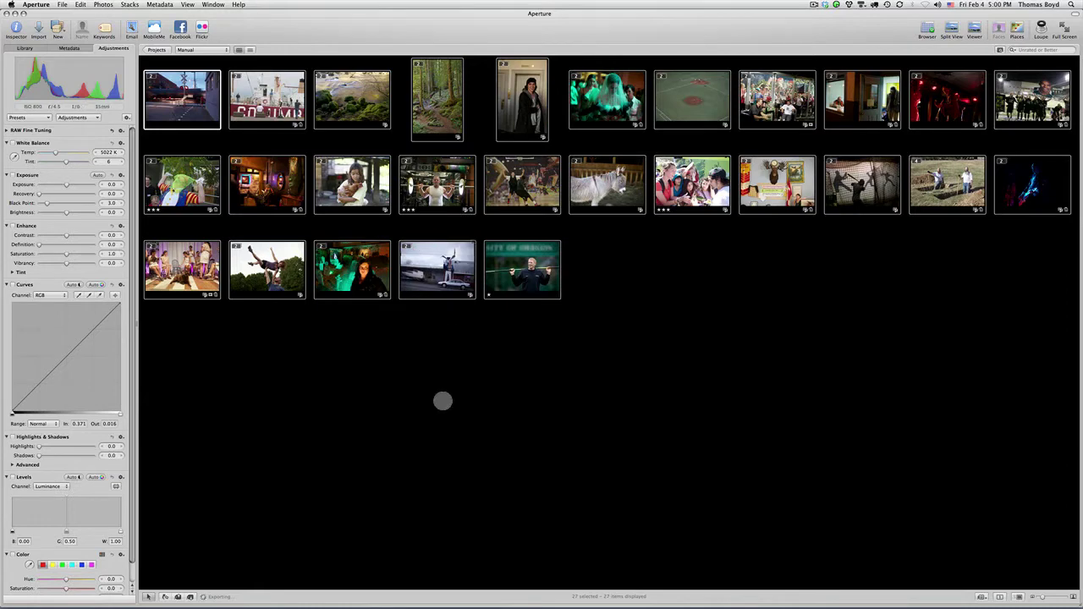
pyautogui.click(207, 596)
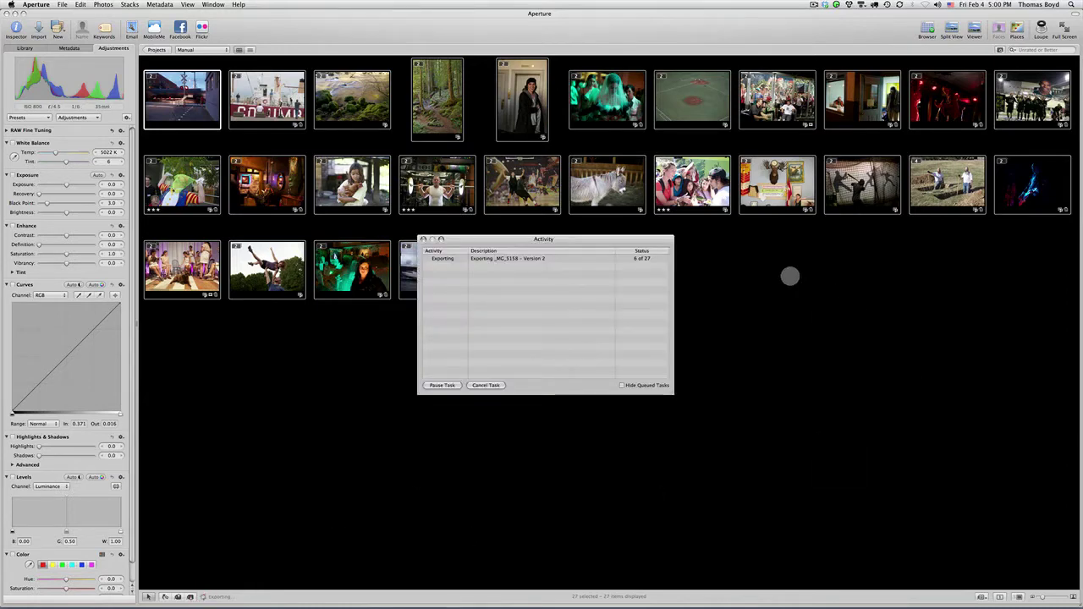
pyautogui.moveTo(655, 239); pyautogui.dragTo(1006, 289)
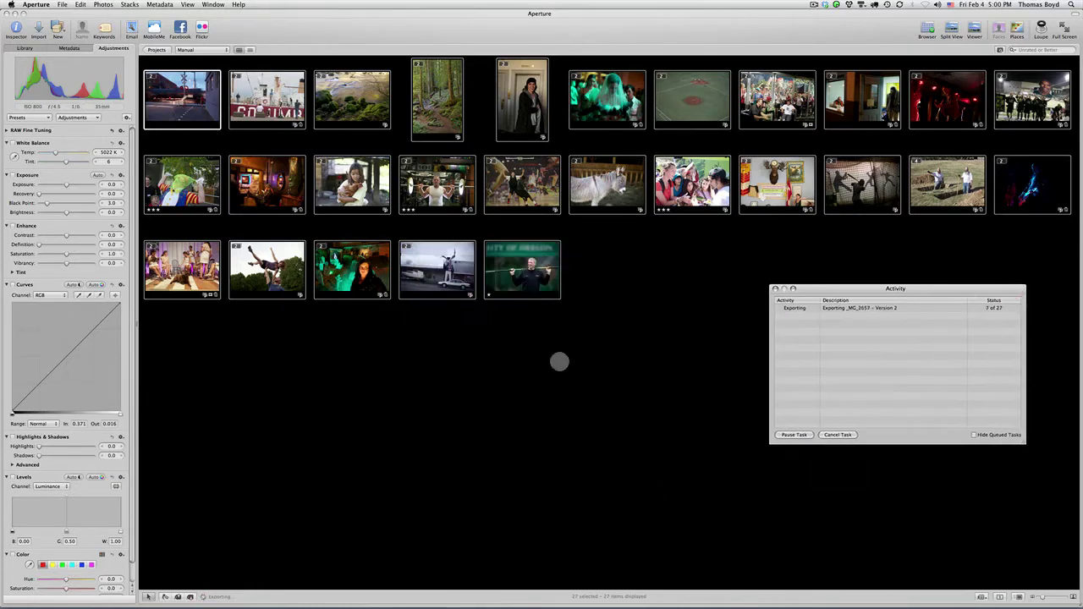
pyautogui.click(480, 361)
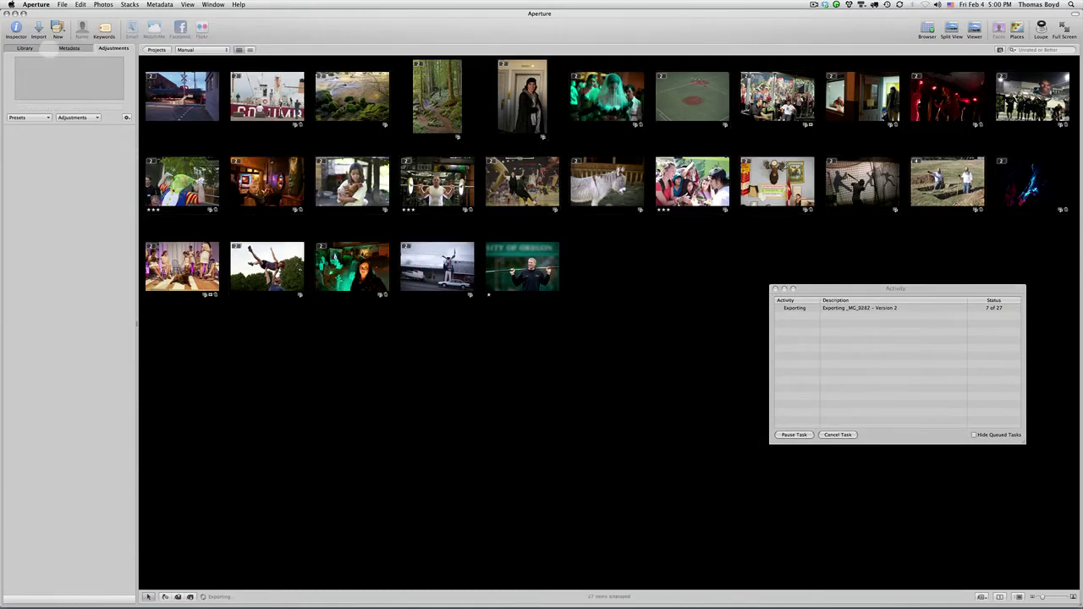
pyautogui.click(37, 47)
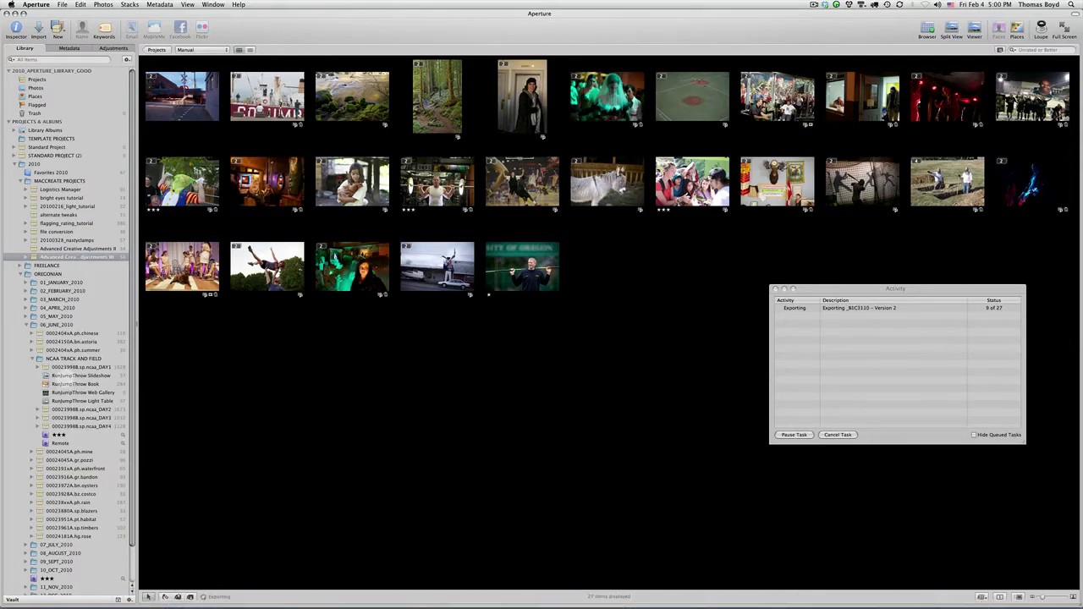
# Open the RunJumpThrow Book and view its cover, title and pages 2–3 spreads.
pyautogui.click(65, 383)
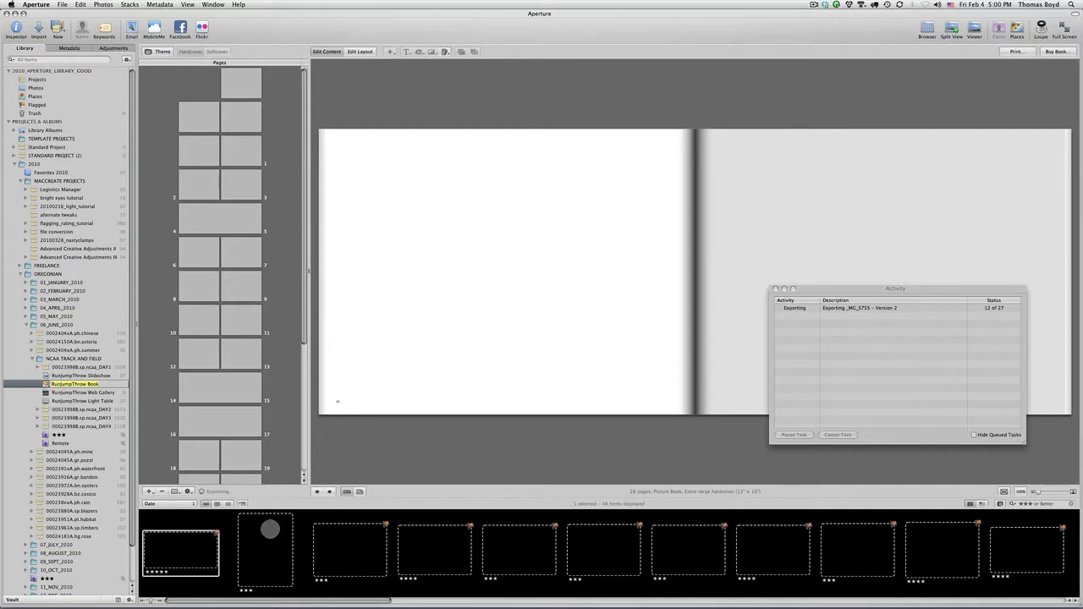
pyautogui.click(250, 76)
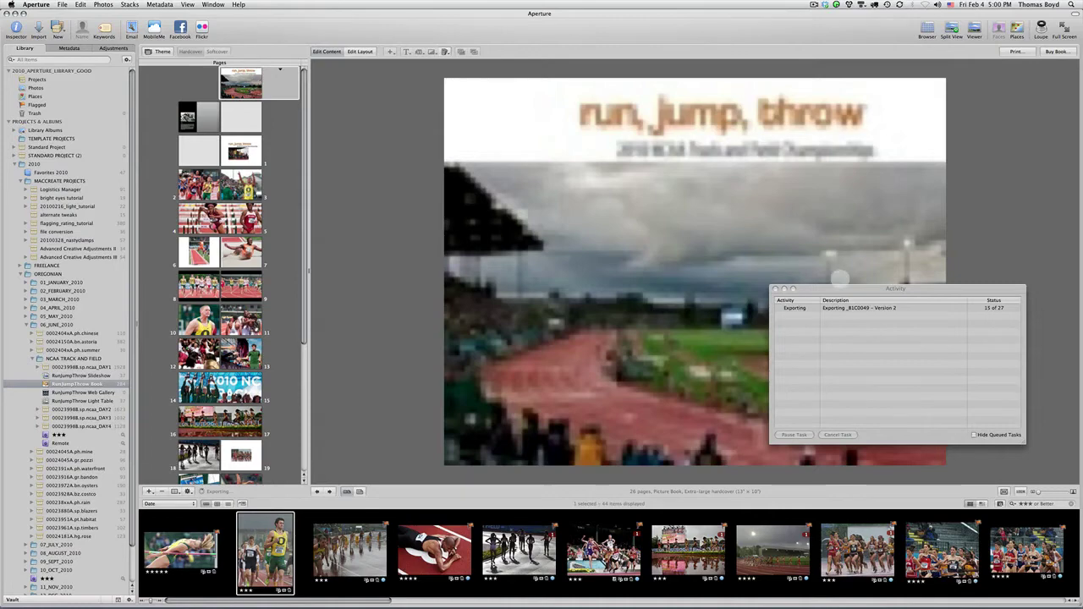
pyautogui.moveTo(836, 288); pyautogui.dragTo(938, 201)
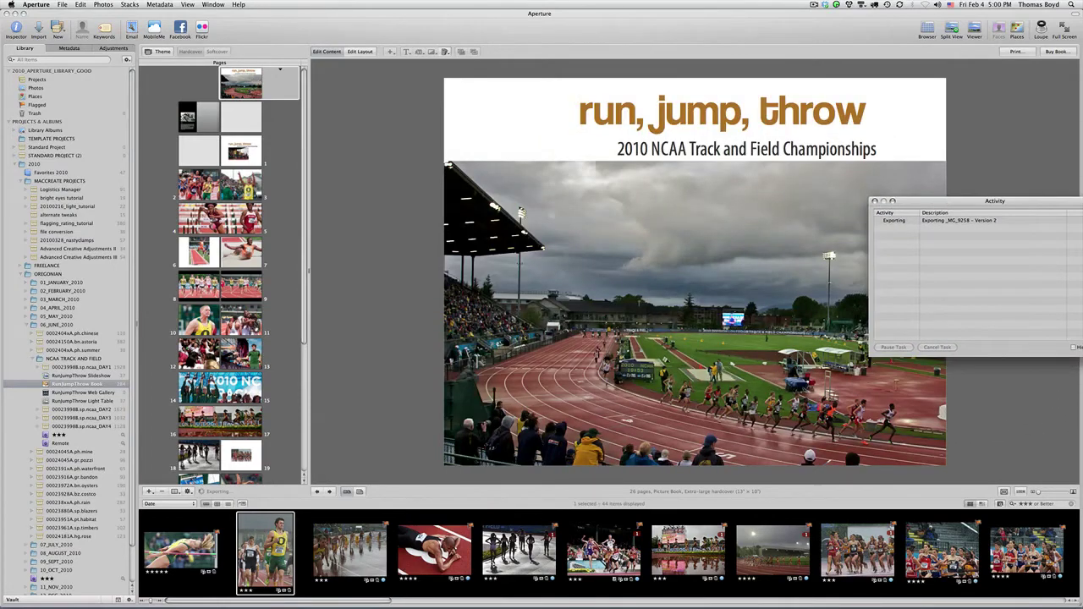
pyautogui.click(482, 208)
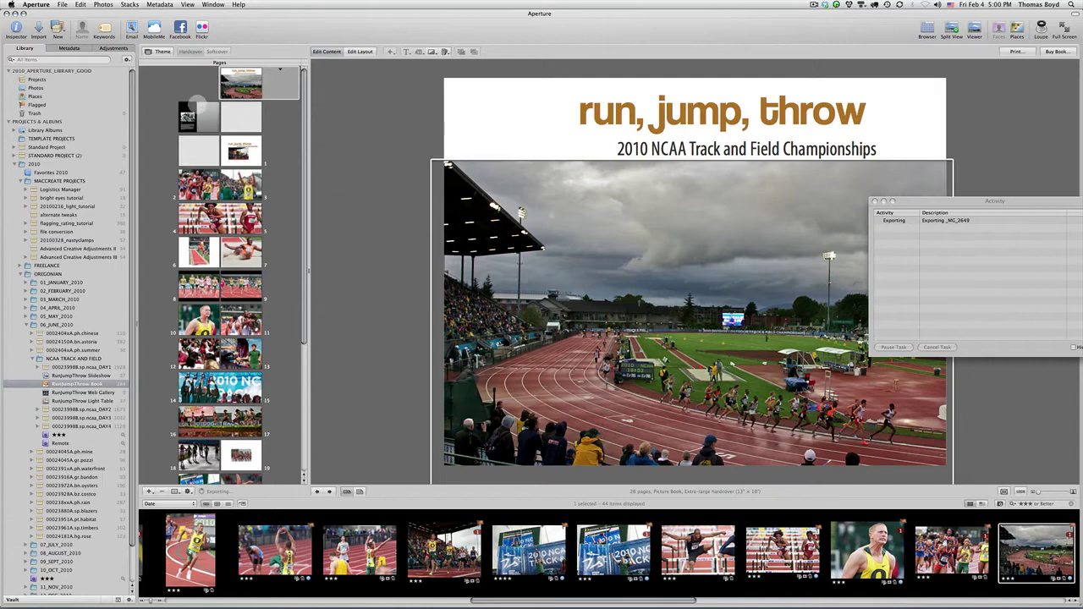
pyautogui.click(198, 108)
pyautogui.click(211, 149)
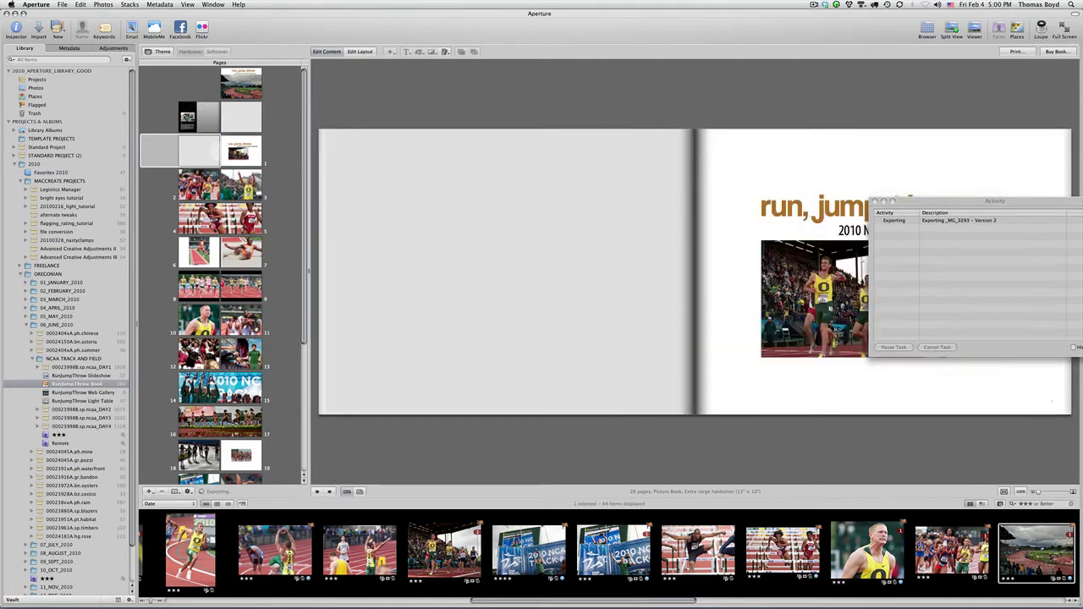
pyautogui.click(237, 195)
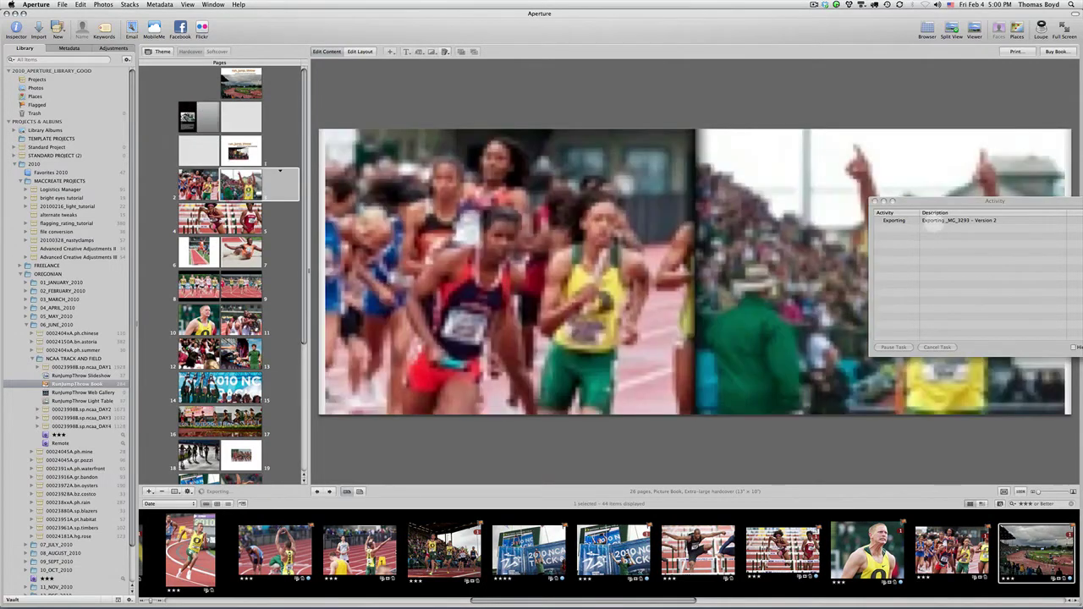
pyautogui.moveTo(926, 201); pyautogui.dragTo(74, 431)
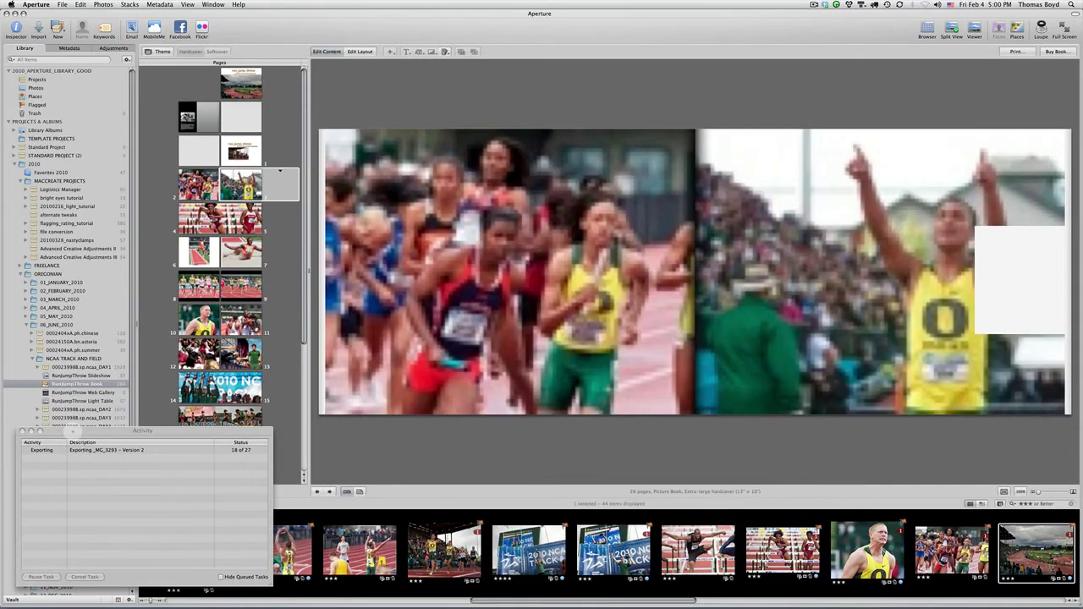
# Page through the book spreads from pages 4–5 to the trophy spread on 14–15.
pyautogui.click(253, 216)
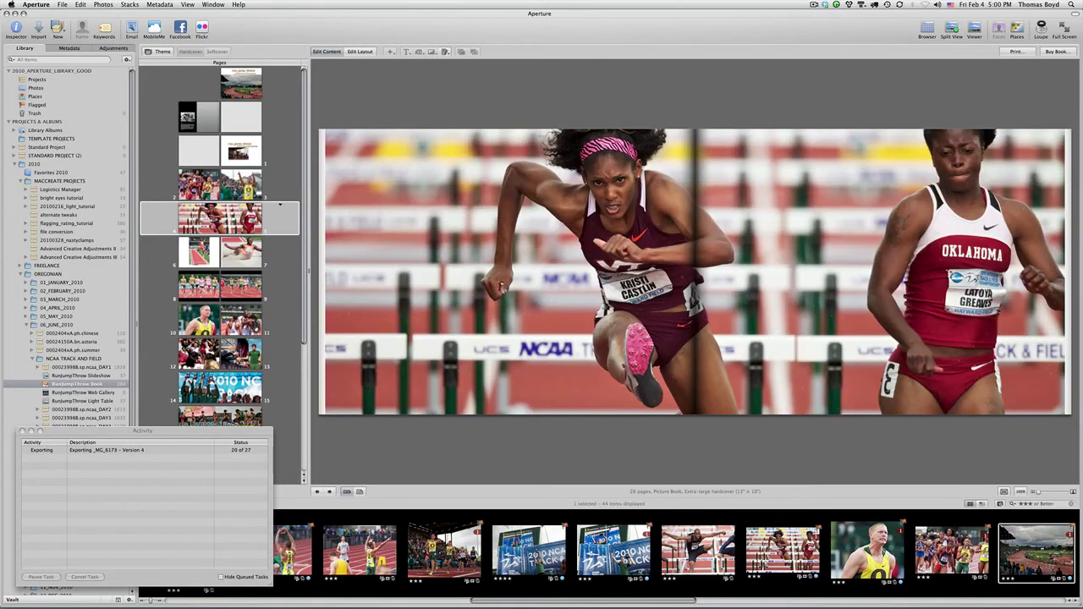
pyautogui.click(241, 286)
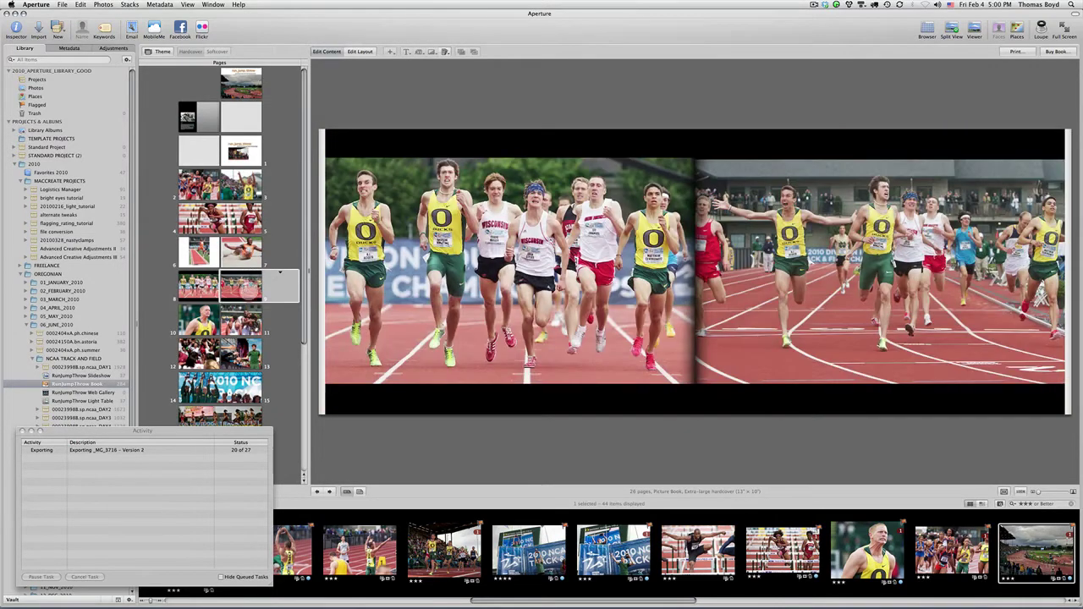
pyautogui.click(241, 315)
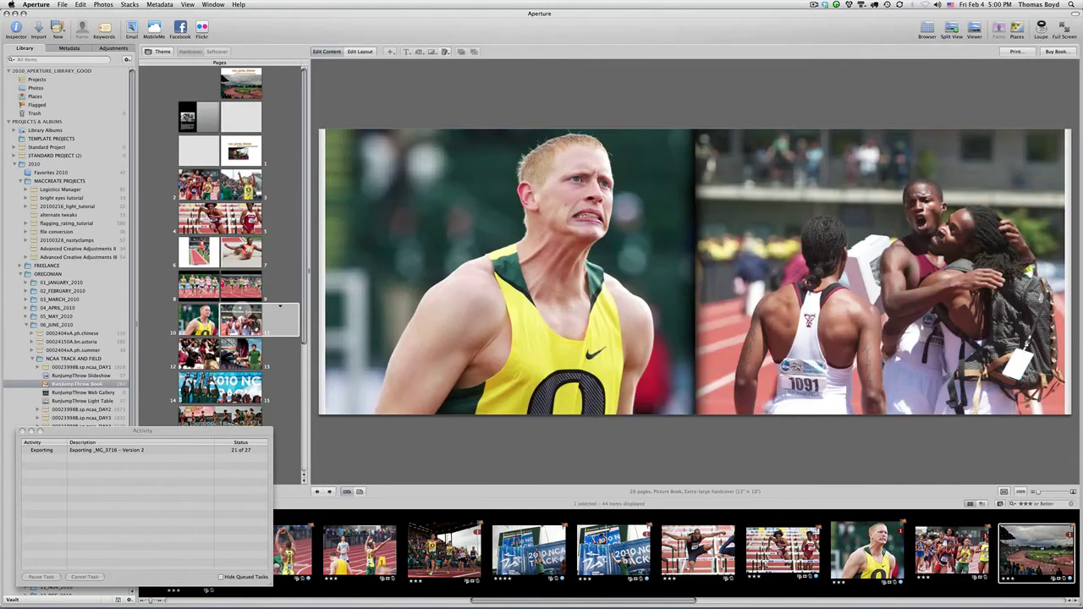
pyautogui.click(245, 351)
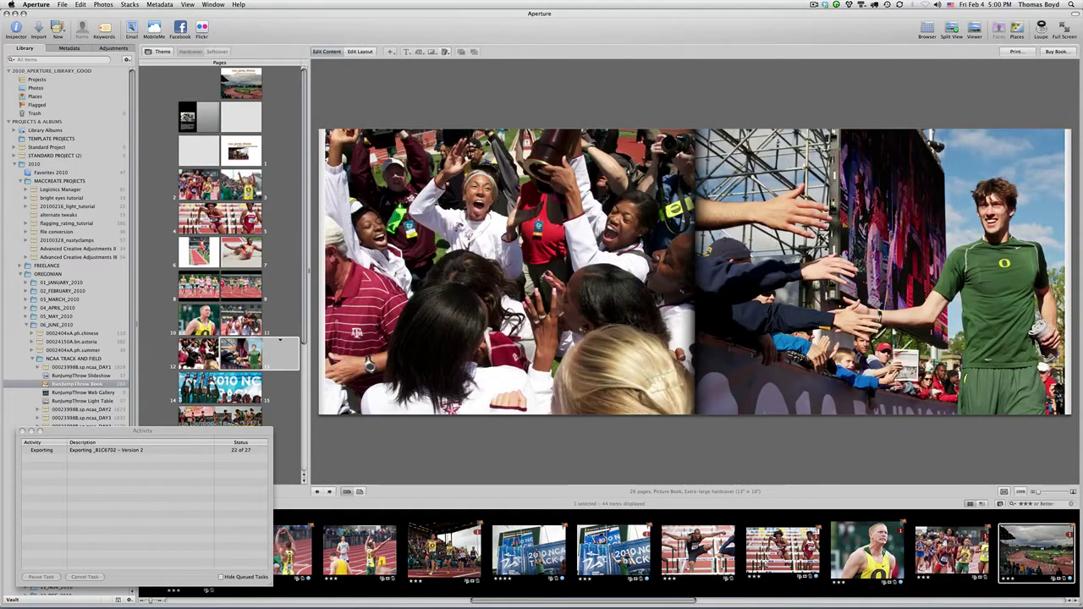
pyautogui.click(219, 385)
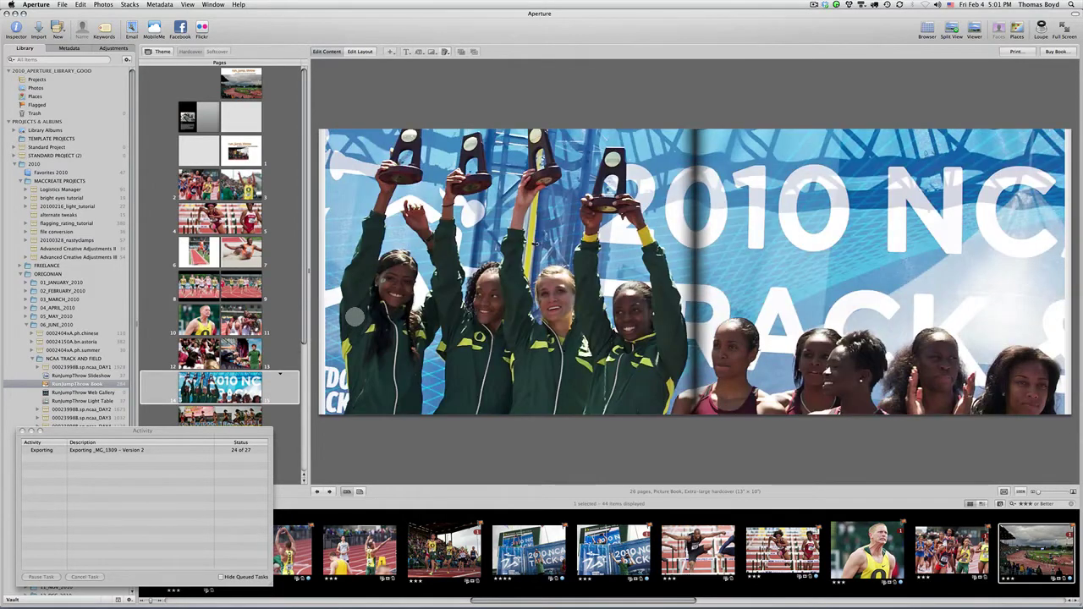
pyautogui.scroll(-3, 302, 338)
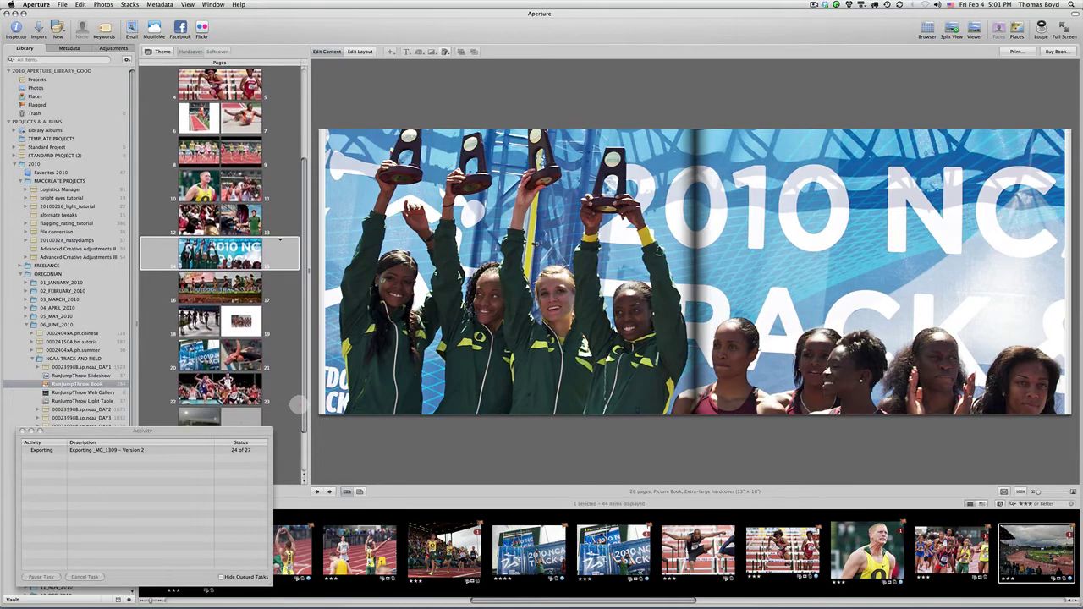
# Advance through spreads 16–17 to the stadium track spread on pages 24–25.
pyautogui.press('Down')
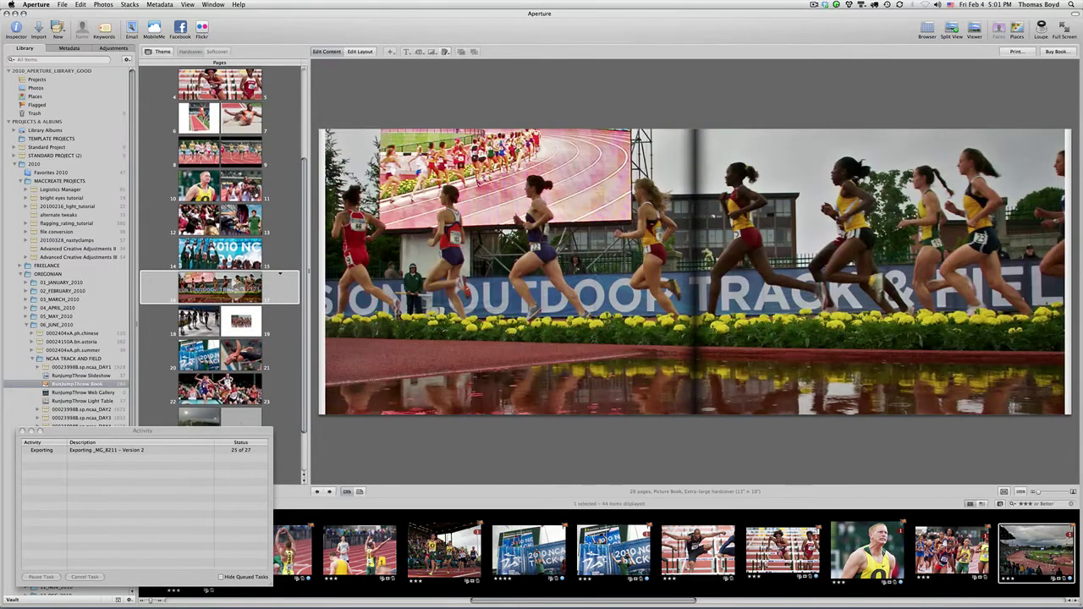
pyautogui.press('Down')
pyautogui.press('Left')
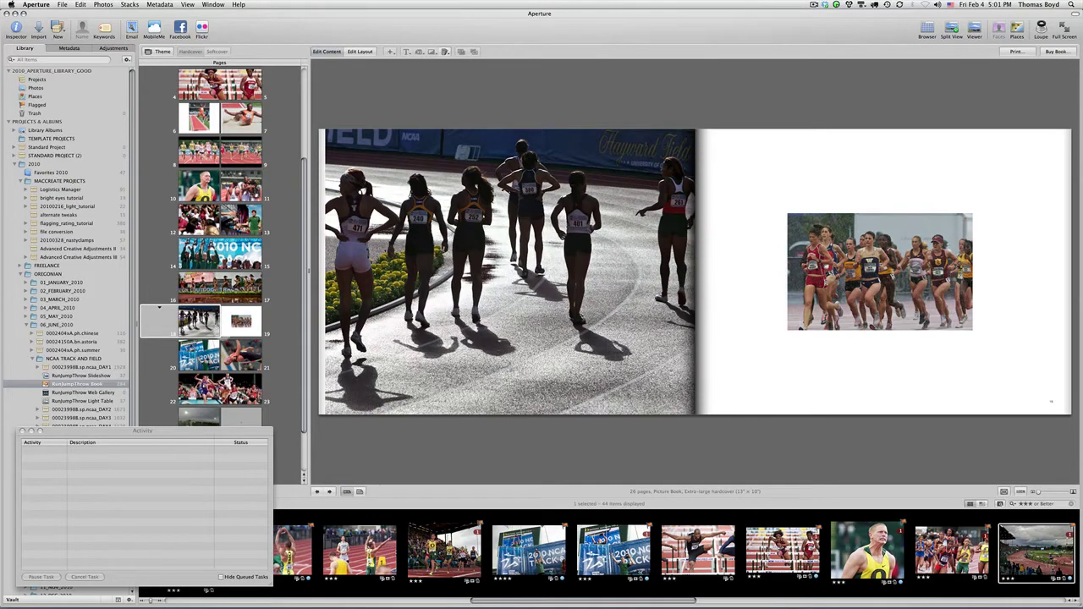
pyautogui.press('Down')
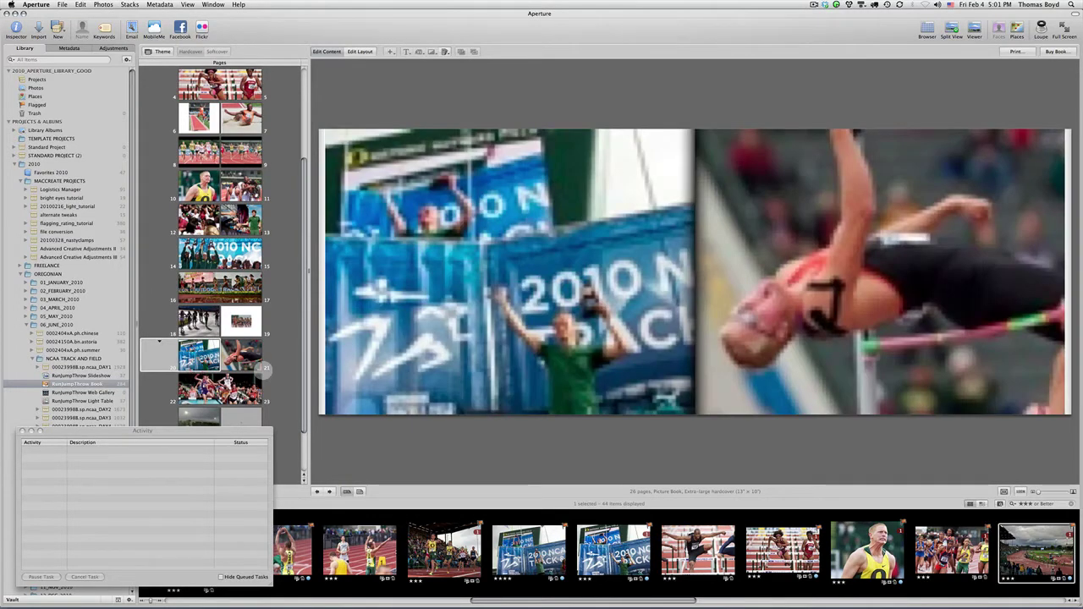
pyautogui.click(252, 357)
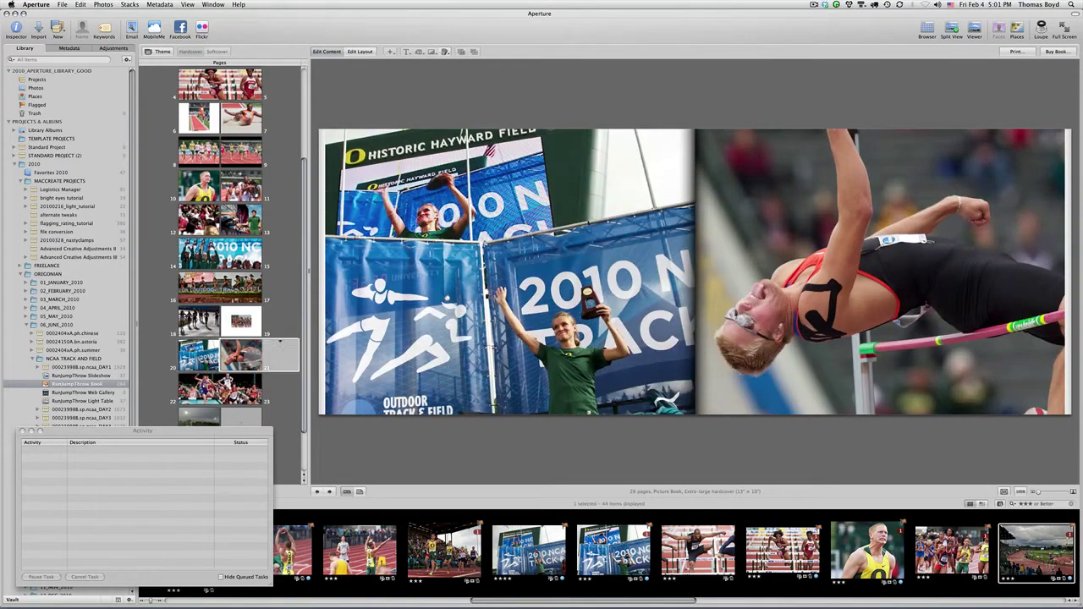
pyautogui.press('Down')
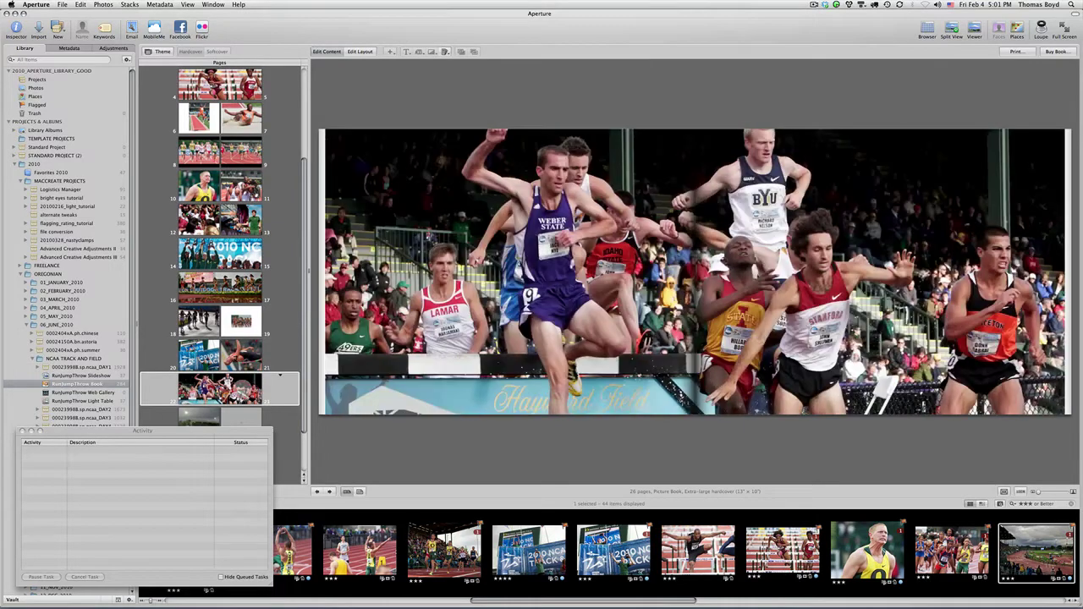
pyautogui.scroll(-2, 242, 389)
pyautogui.click(208, 367)
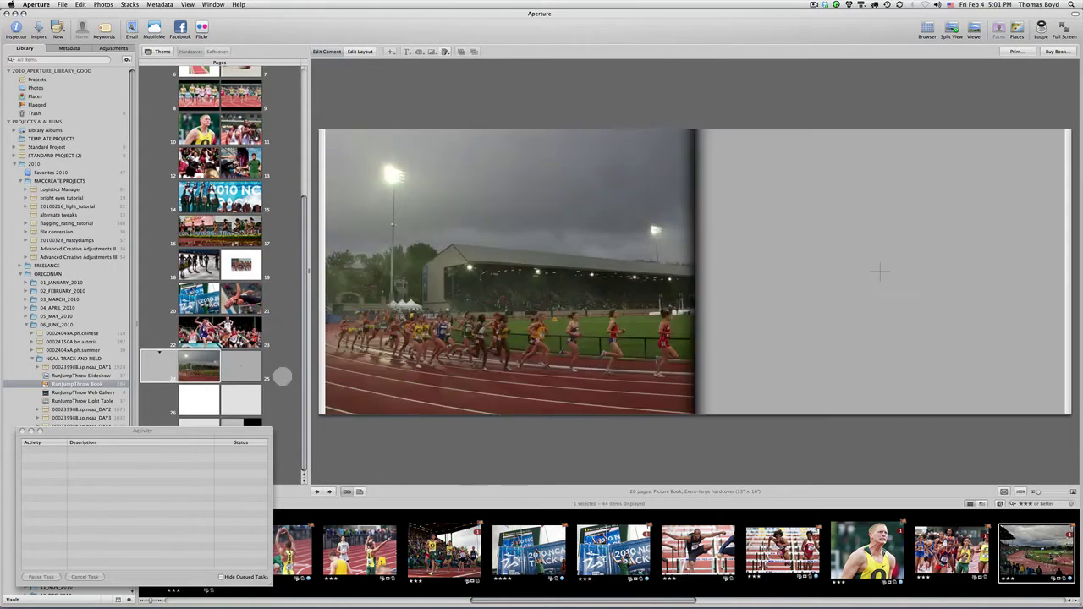
pyautogui.scroll(5, 287, 263)
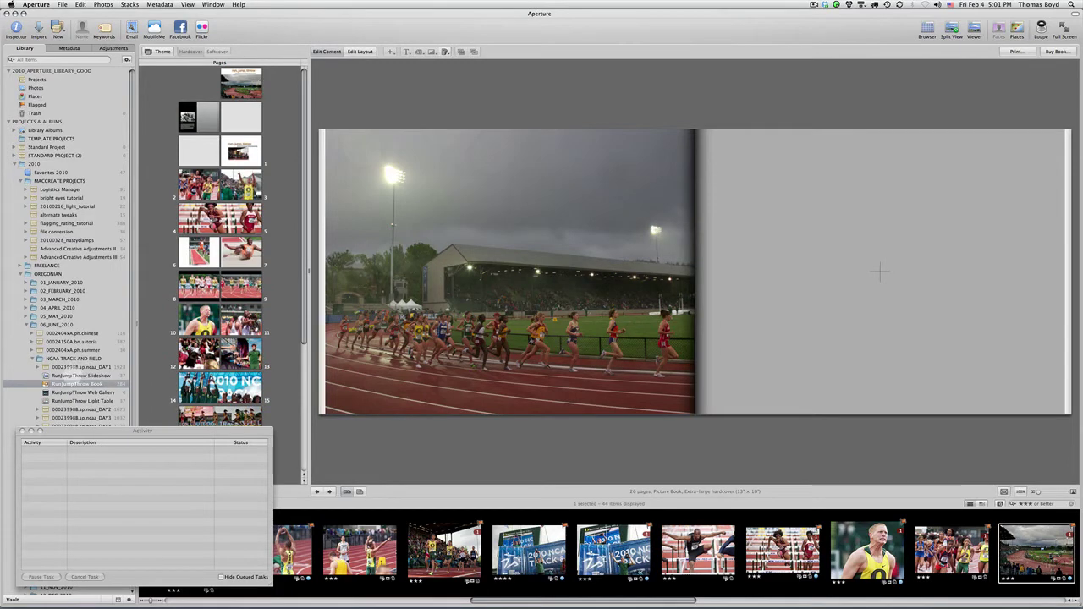
# Open the RunJumpThrow Slideshow, dismiss the export progress window, and play its preview.
pyautogui.click(71, 375)
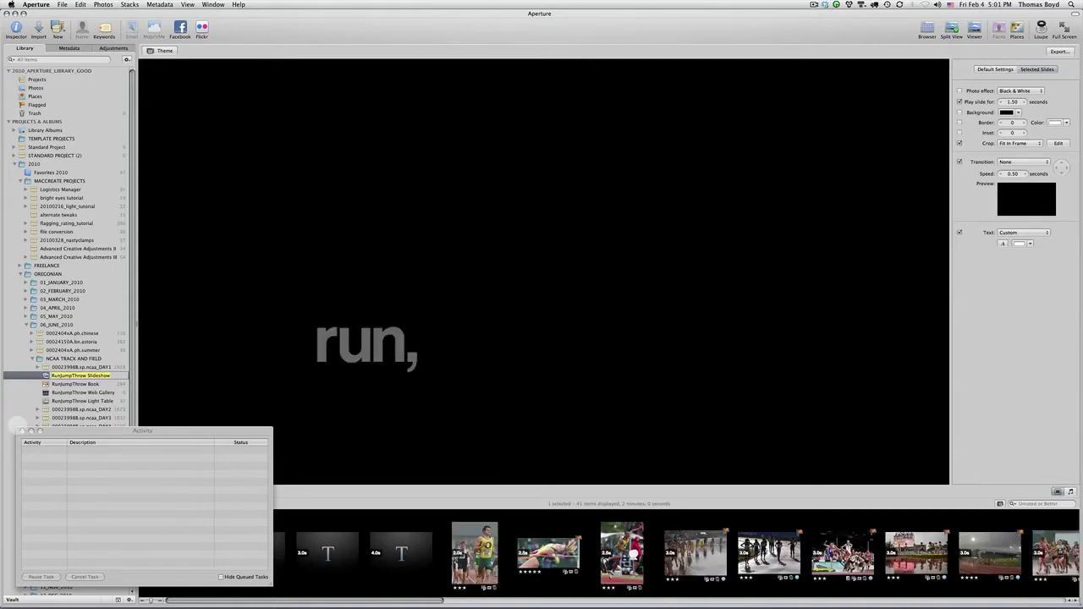
pyautogui.click(22, 431)
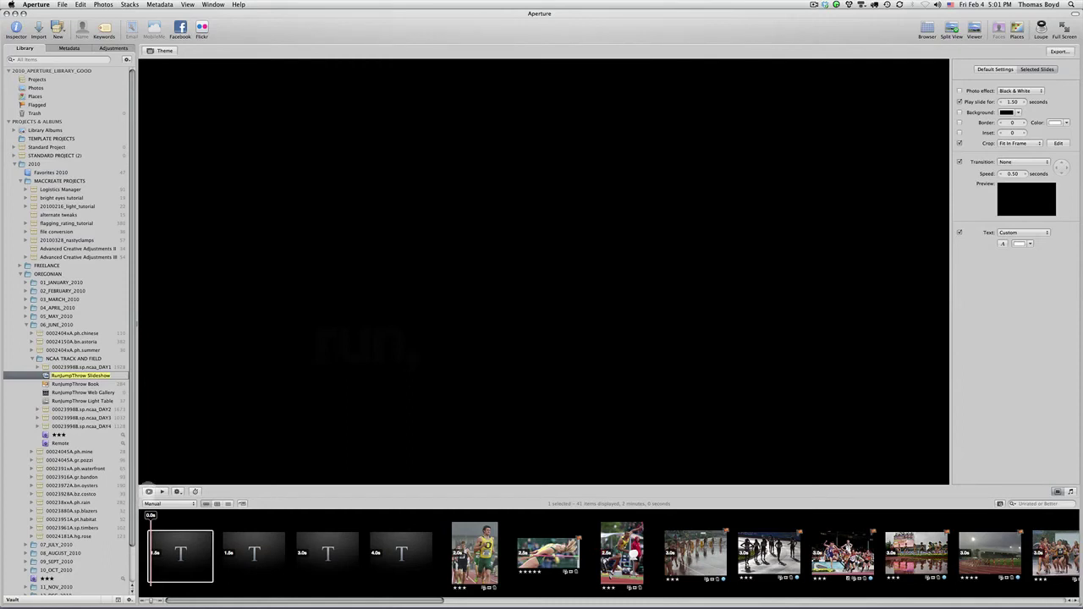
pyautogui.click(162, 491)
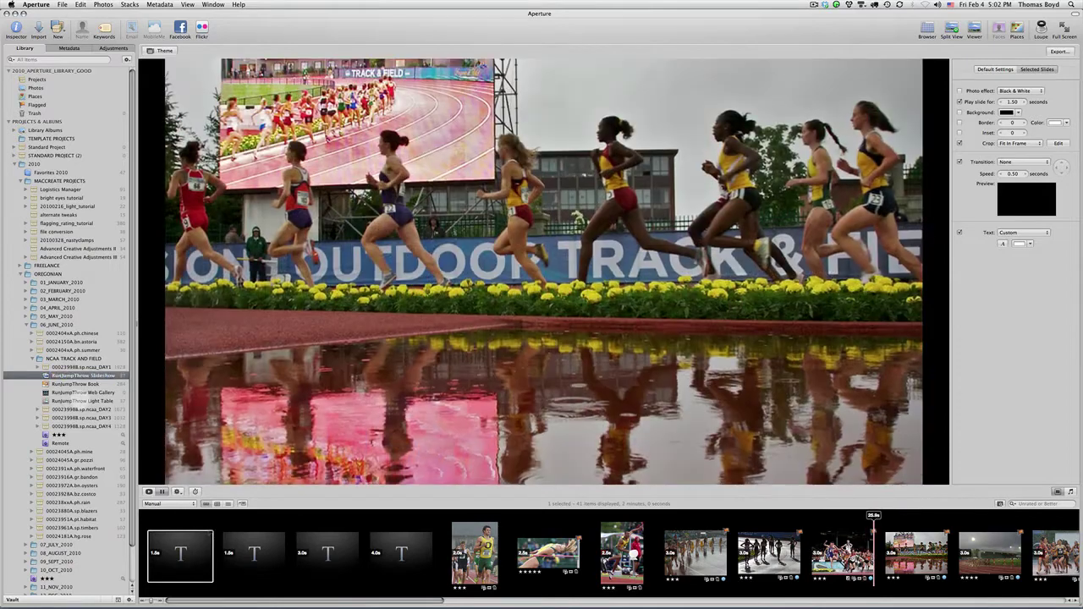
# Shift the large runners photo on the RunJumpThrow light table, collapse NCAA TRACK AND FIELD, and hide the browser.
pyautogui.click(81, 400)
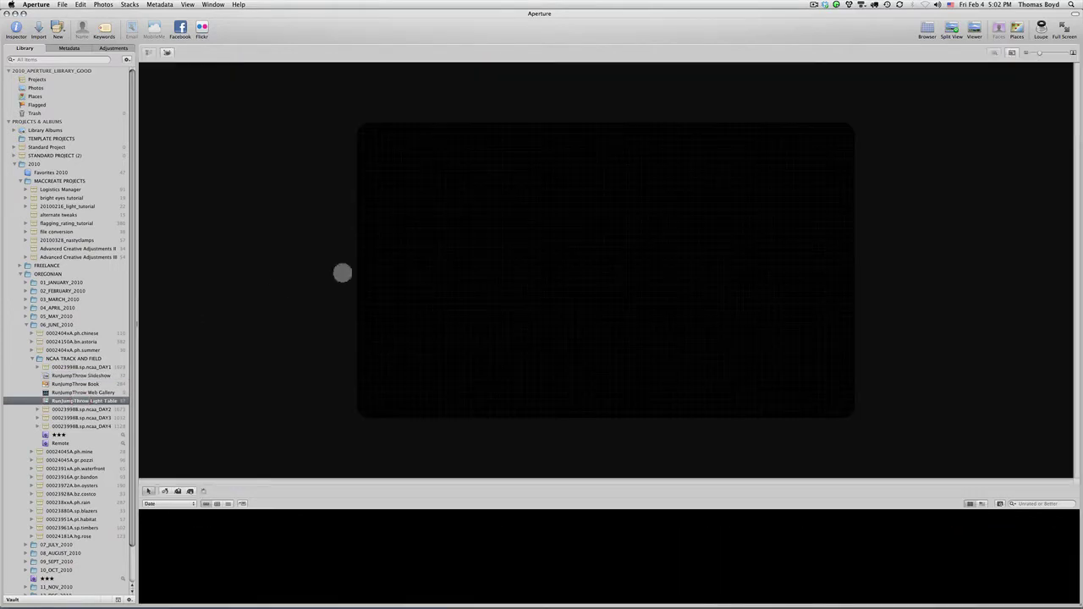
pyautogui.moveTo(529, 323); pyautogui.dragTo(478, 309)
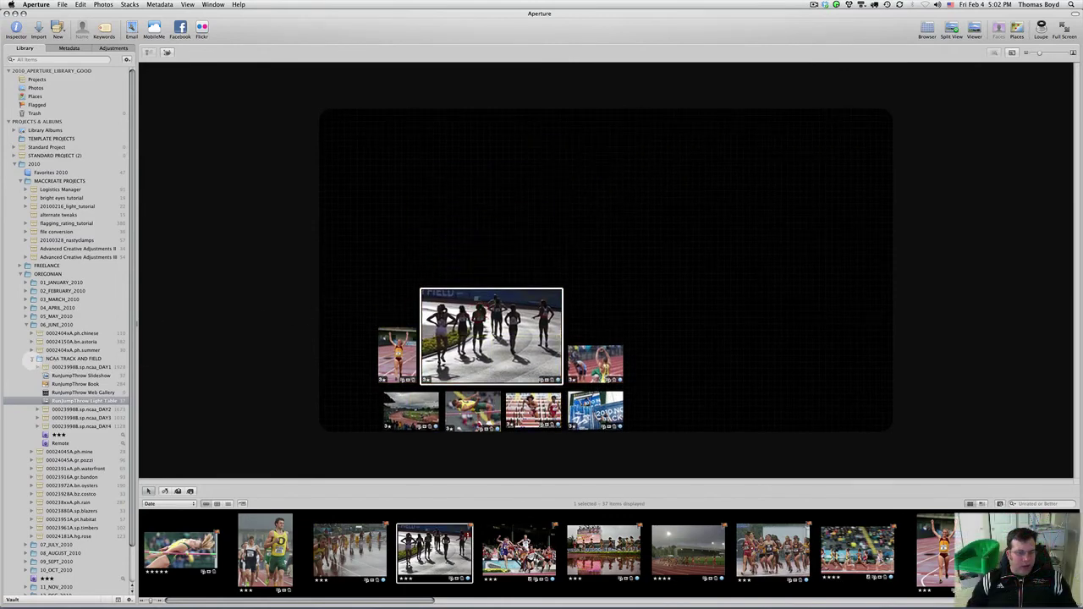
pyautogui.click(31, 358)
pyautogui.press('v')
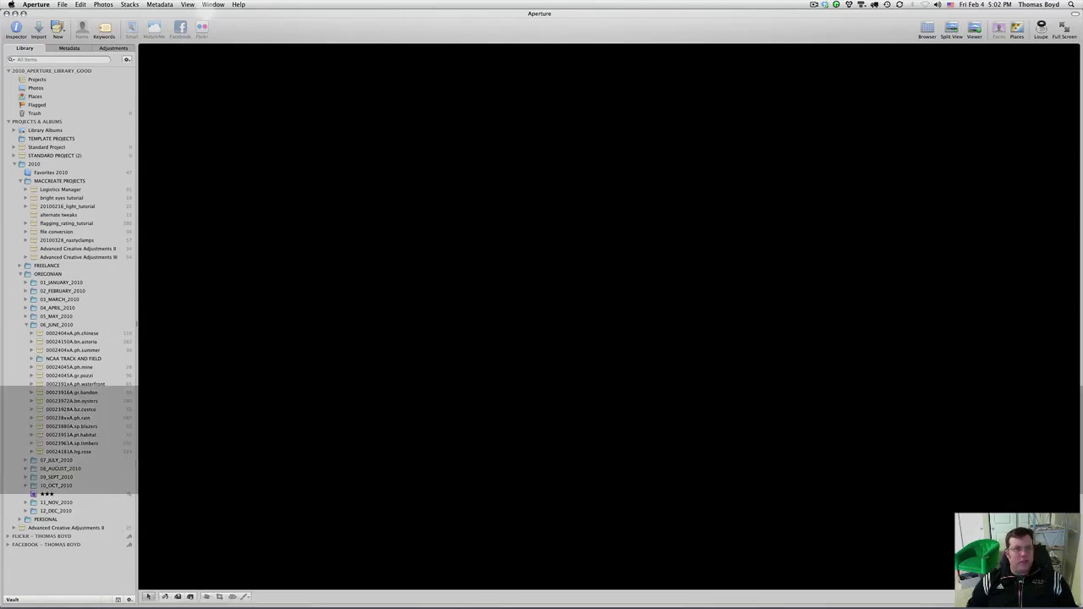
# Restore the browser and fold up the MACCREATE PROJECTS and OREGONIAN folders in the library list.
pyautogui.press('v')
pyautogui.moveTo(213, 11)
pyautogui.mouseDown()
pyautogui.moveTo(312, 17)
pyautogui.moveTo(212, 11)
pyautogui.mouseUp()
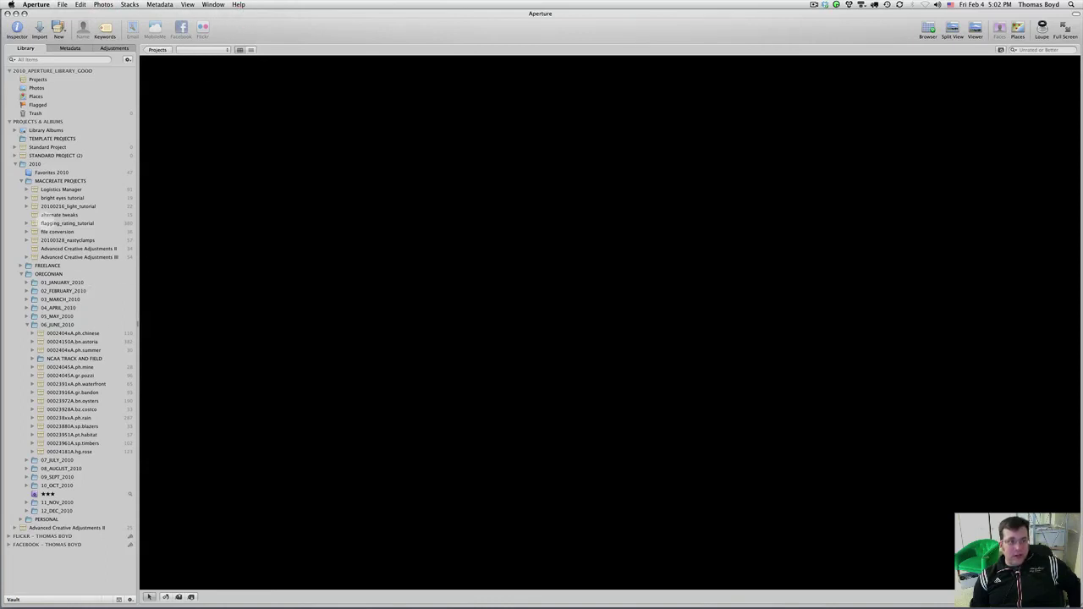
pyautogui.click(24, 182)
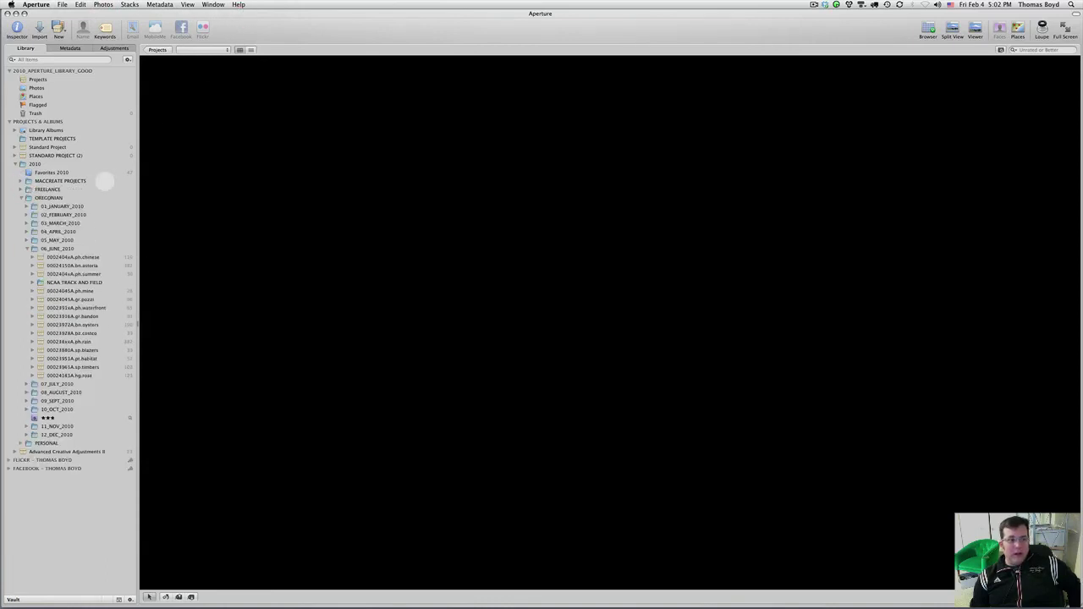
pyautogui.click(22, 197)
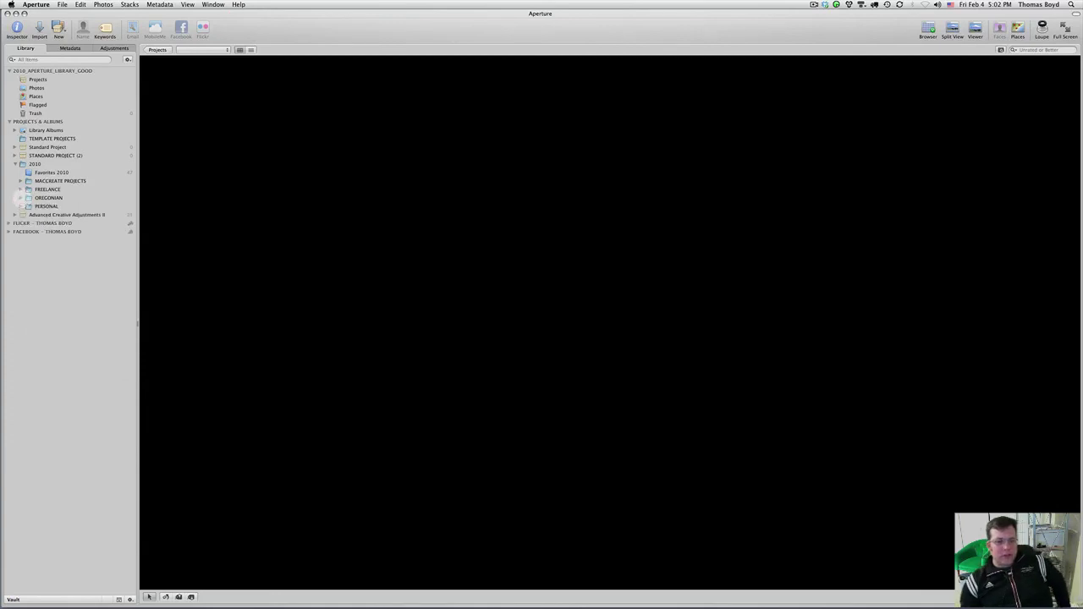